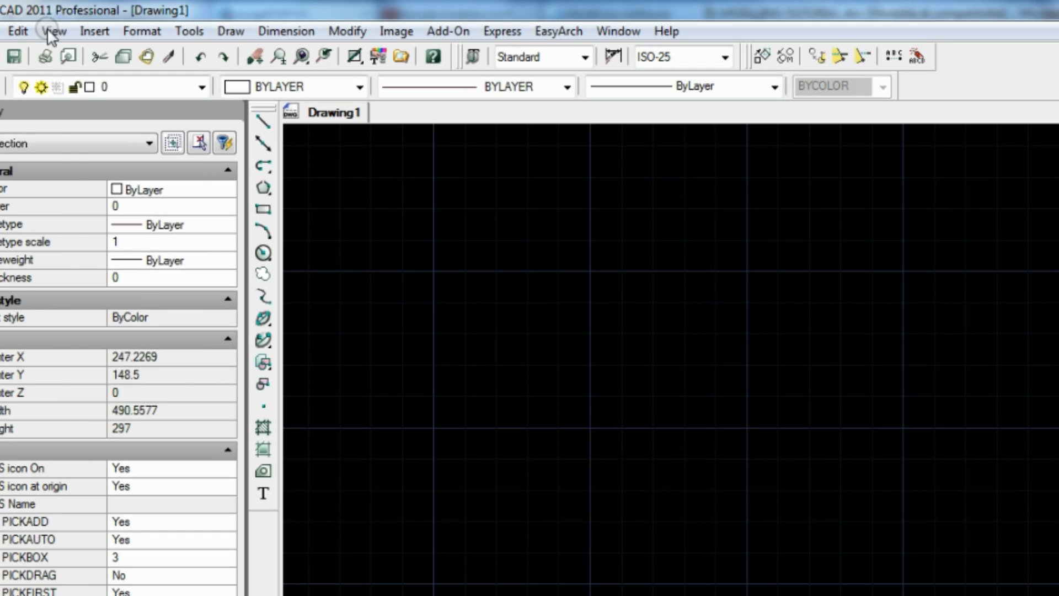
Step: Open the toolbar selection and enable the Render toolbar
{"action": "left_click", "coordinate": [68, 27]}
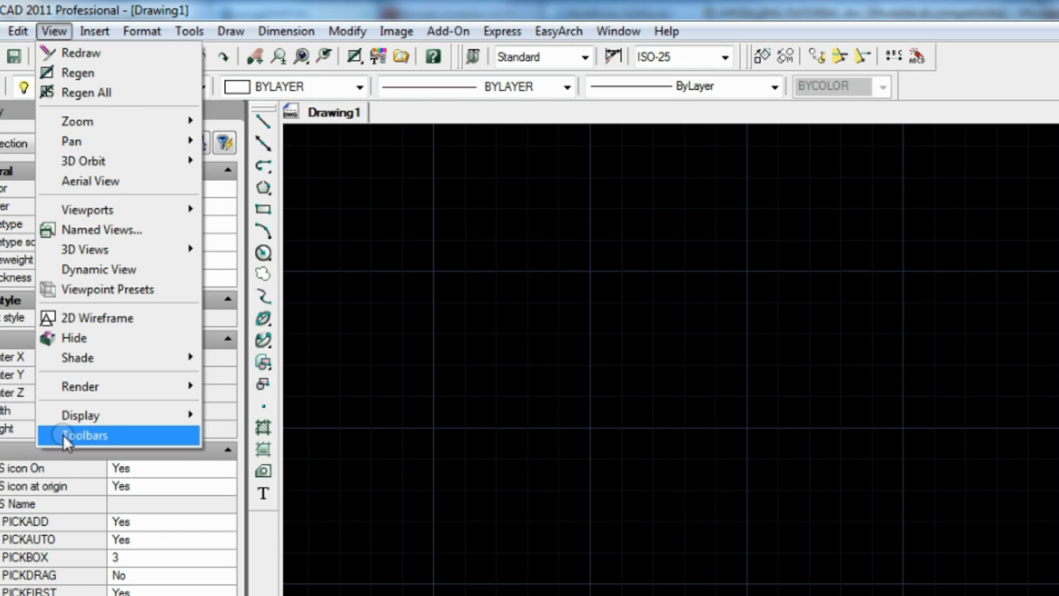
{"action": "left_click", "coordinate": [77, 382]}
{"action": "left_click", "coordinate": [550, 294]}
{"action": "left_click", "coordinate": [550, 294]}
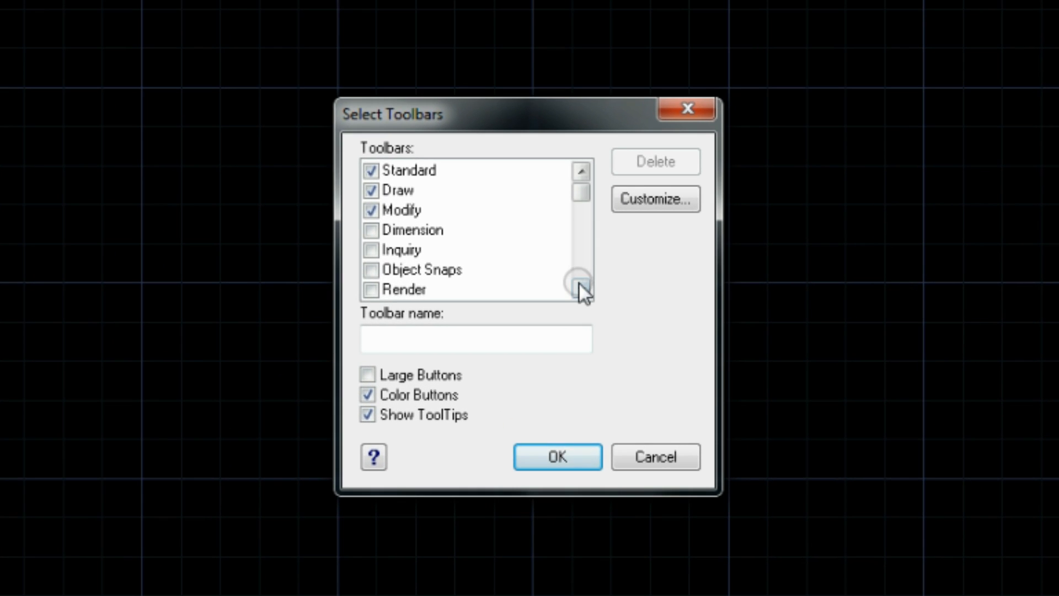
{"action": "left_click", "coordinate": [371, 249]}
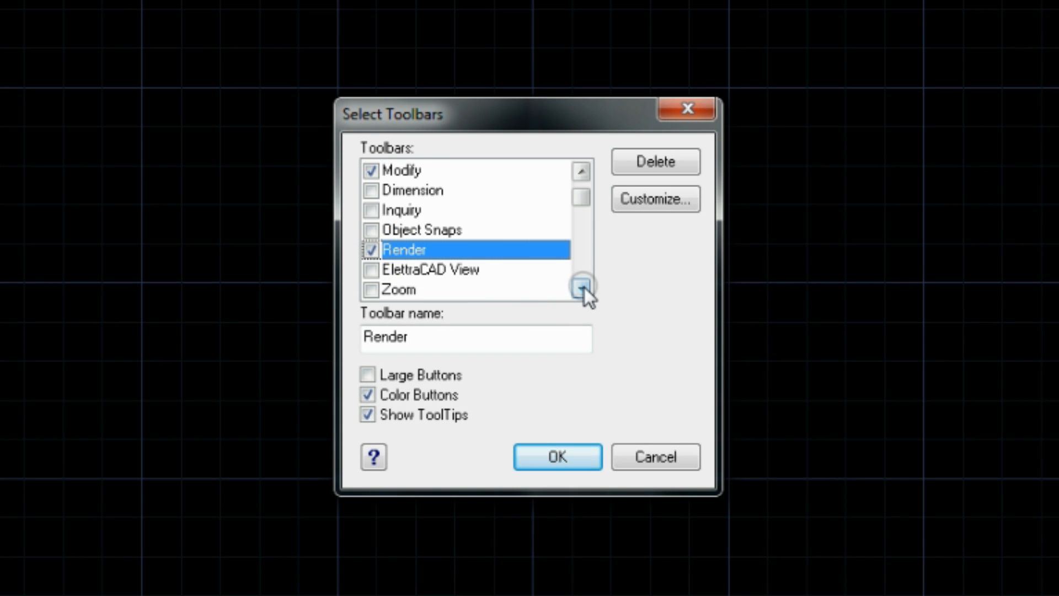
Step: Enable the Solids and Solids Editing toolbars in the toolbar list
{"action": "left_click", "coordinate": [581, 288]}
{"action": "left_click", "coordinate": [582, 288]}
{"action": "left_click", "coordinate": [581, 288]}
{"action": "left_click", "coordinate": [581, 287]}
{"action": "left_click", "coordinate": [581, 287]}
{"action": "left_click", "coordinate": [371, 210]}
{"action": "left_click", "coordinate": [371, 230]}
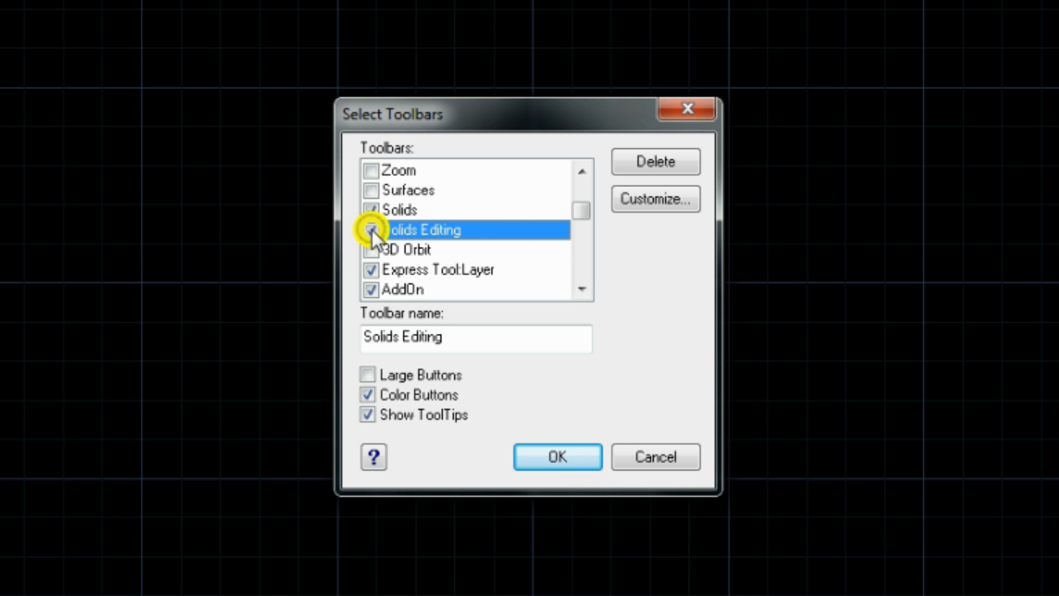
Step: Enable the View toolbar in the toolbar list
{"action": "left_click", "coordinate": [581, 287]}
{"action": "left_click", "coordinate": [581, 287]}
{"action": "left_click", "coordinate": [581, 288]}
{"action": "left_click", "coordinate": [581, 287]}
{"action": "left_click", "coordinate": [581, 288]}
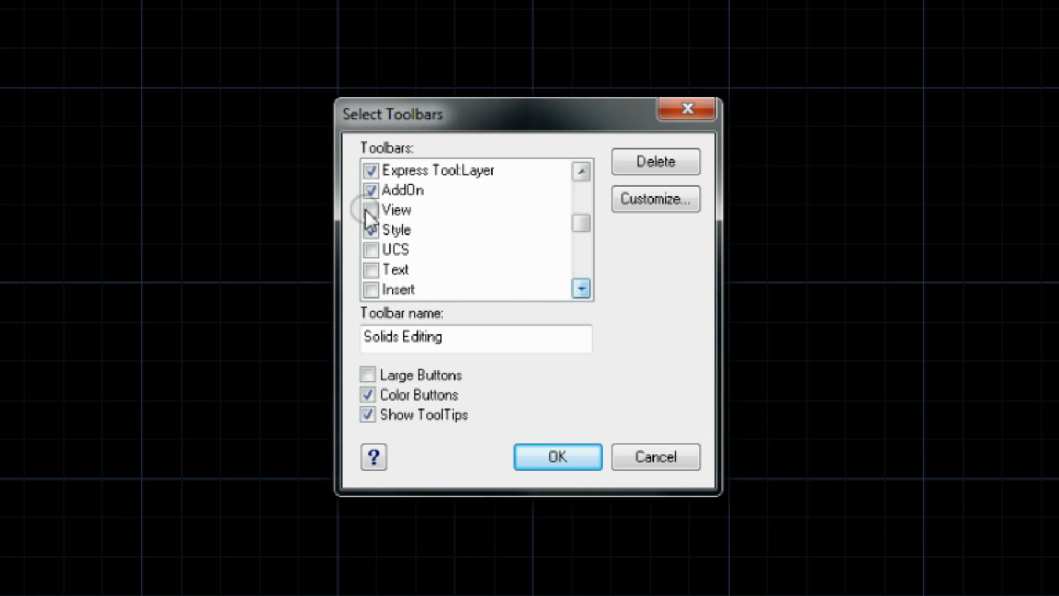
{"action": "left_click", "coordinate": [371, 210]}
Step: Enable the Shade toolbar and apply the toolbar selection
{"action": "left_click", "coordinate": [581, 287]}
{"action": "left_click", "coordinate": [581, 288]}
{"action": "left_click", "coordinate": [581, 288]}
{"action": "left_click", "coordinate": [581, 288]}
{"action": "left_click", "coordinate": [581, 287]}
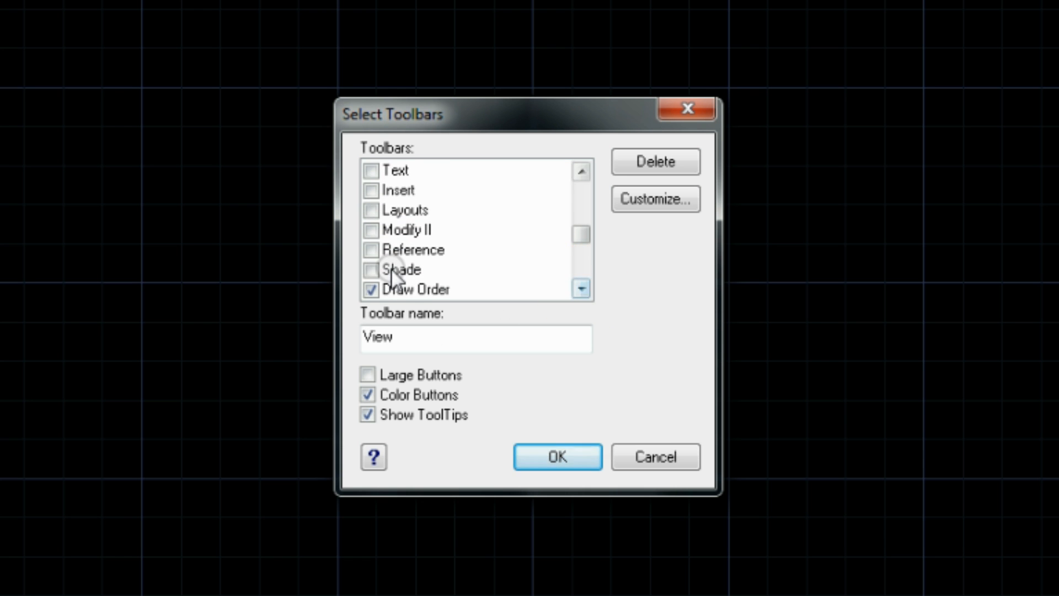
{"action": "left_click", "coordinate": [372, 268]}
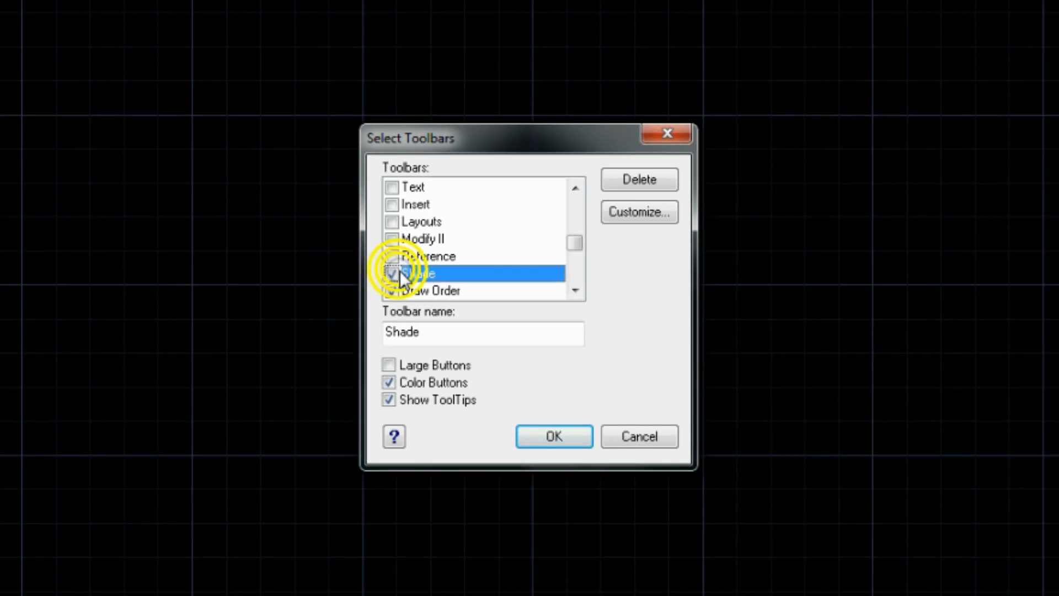
{"action": "left_click", "coordinate": [554, 435]}
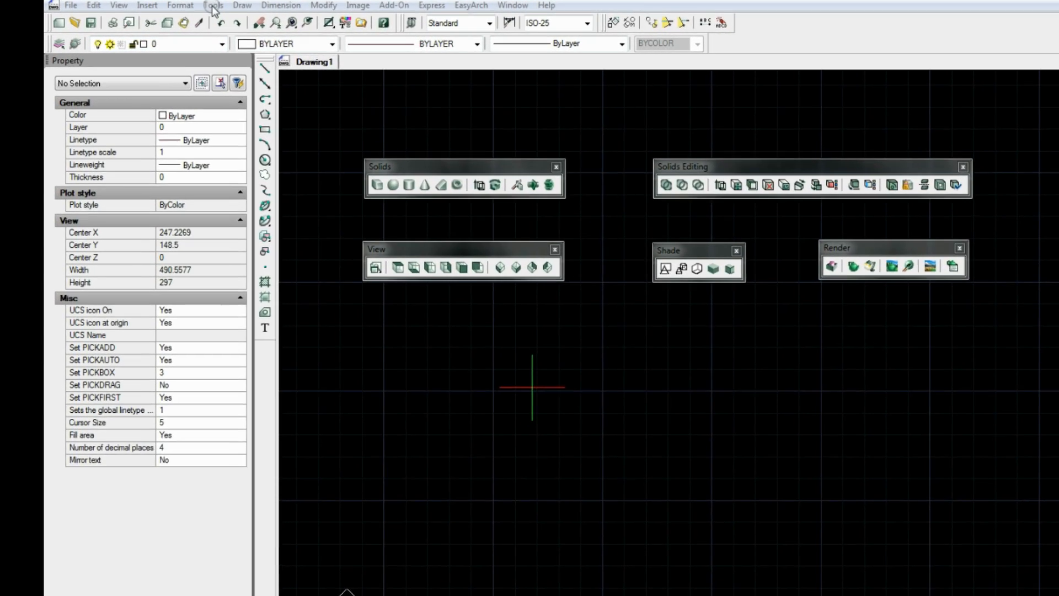
{"action": "left_click", "coordinate": [174, 16]}
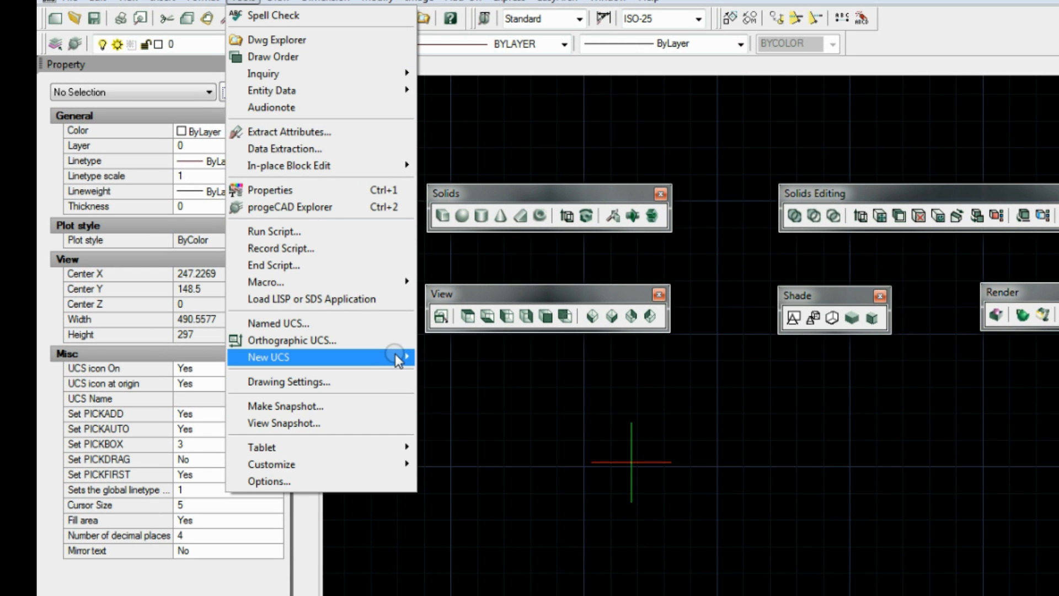
{"action": "left_click", "coordinate": [395, 352]}
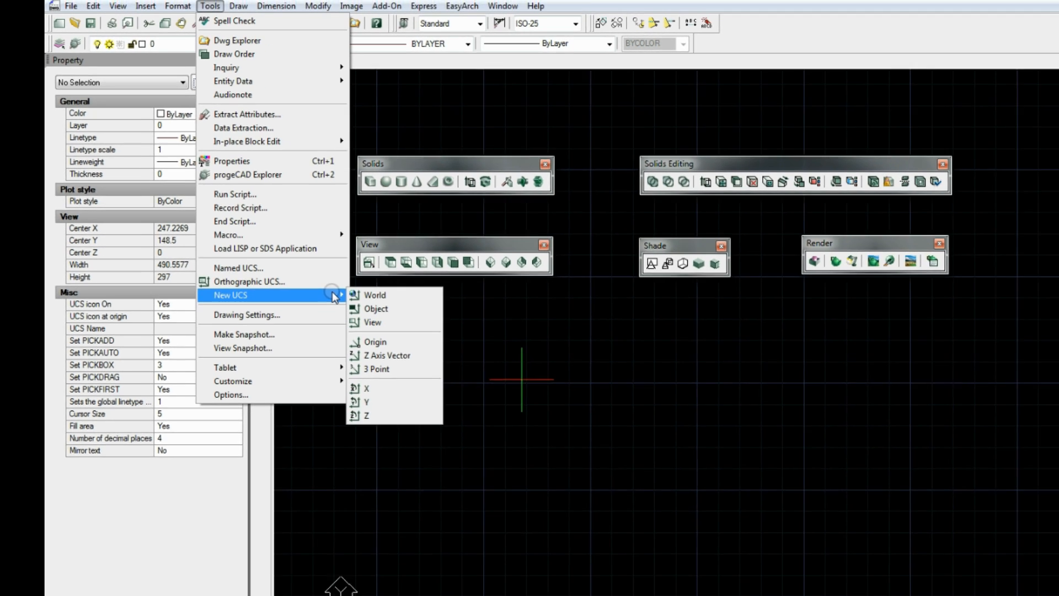
{"action": "key", "text": "Escape"}
{"action": "key", "text": "Escape"}
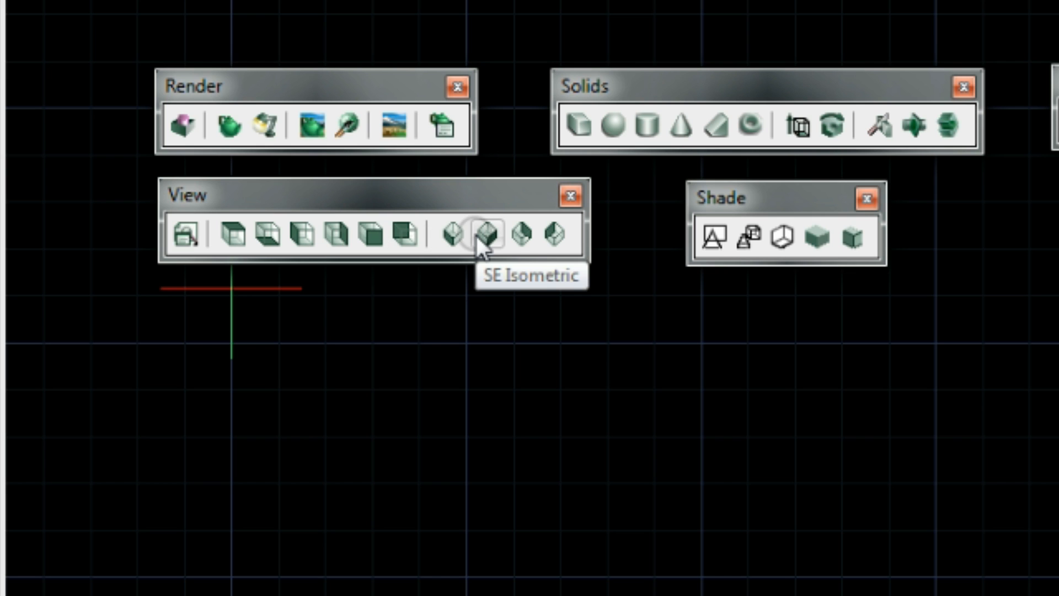
{"action": "left_click", "coordinate": [521, 236]}
{"action": "left_click", "coordinate": [565, 232]}
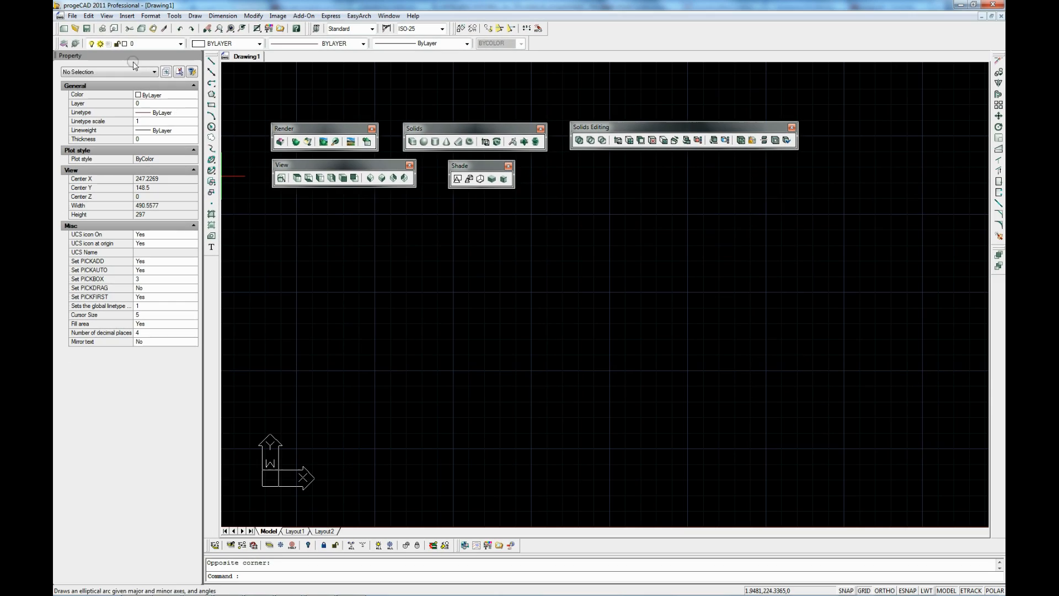
Step: Start the Real-Time Sphere 3D orbit, review the view shortcut tips and dismiss them
{"action": "left_click", "coordinate": [117, 17]}
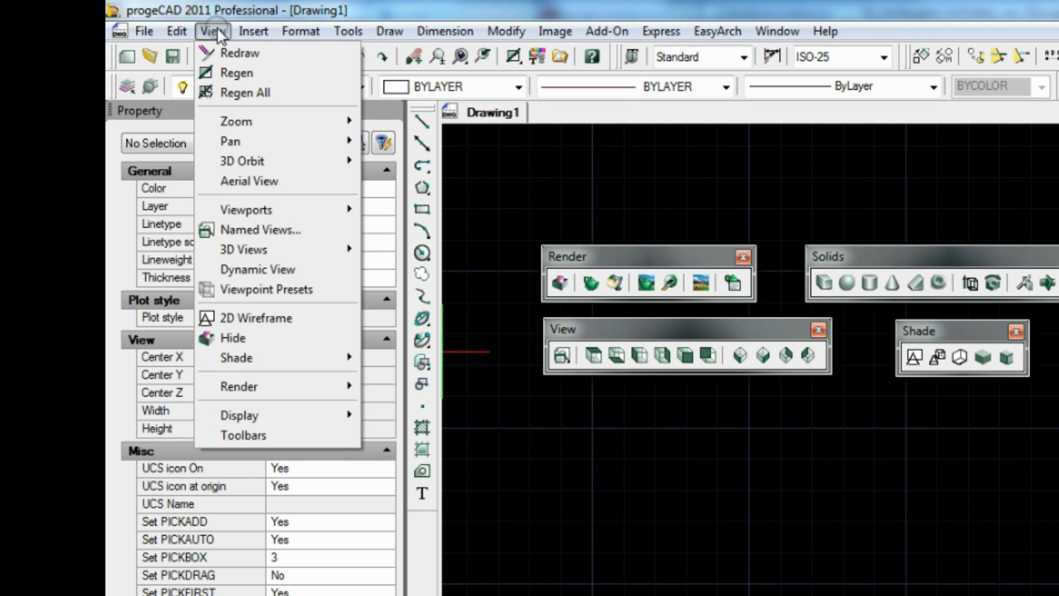
{"action": "mouse_move", "coordinate": [276, 160]}
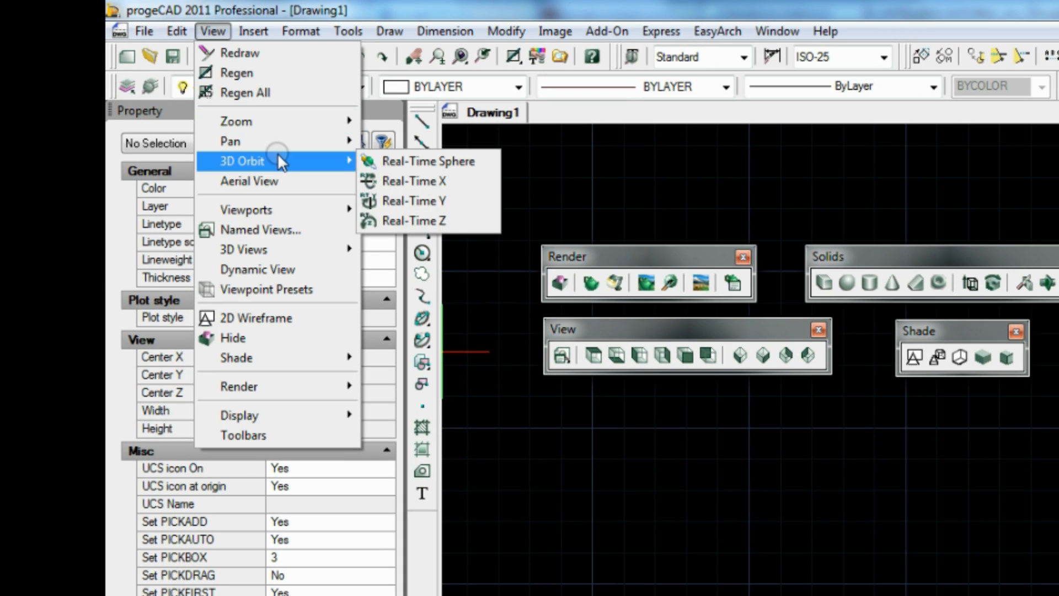
{"action": "left_click", "coordinate": [398, 166]}
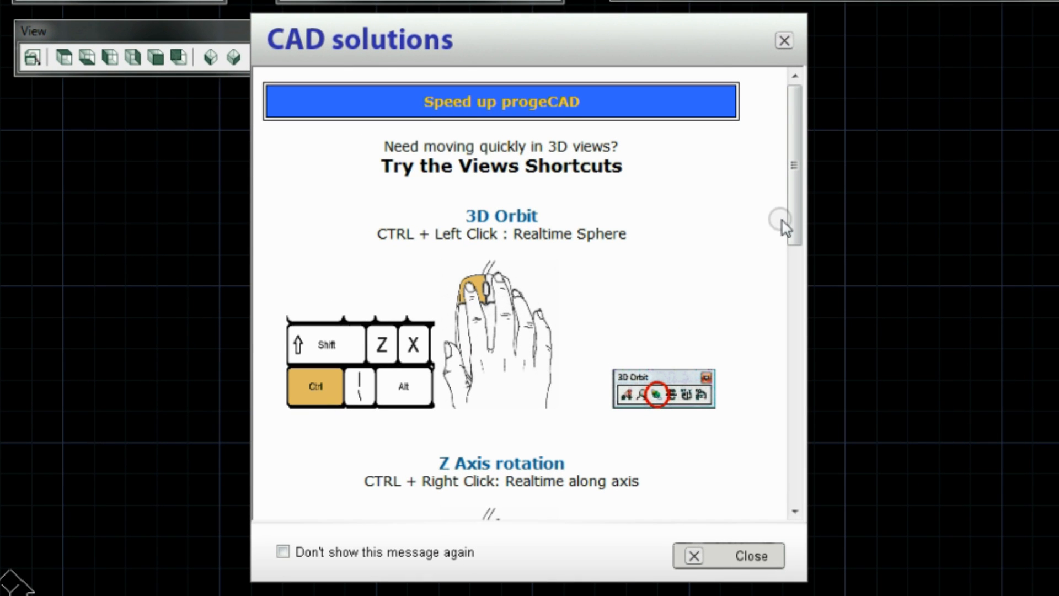
{"action": "left_click_drag", "start_coordinate": [794, 221], "coordinate": [809, 184]}
{"action": "left_click", "coordinate": [666, 460]}
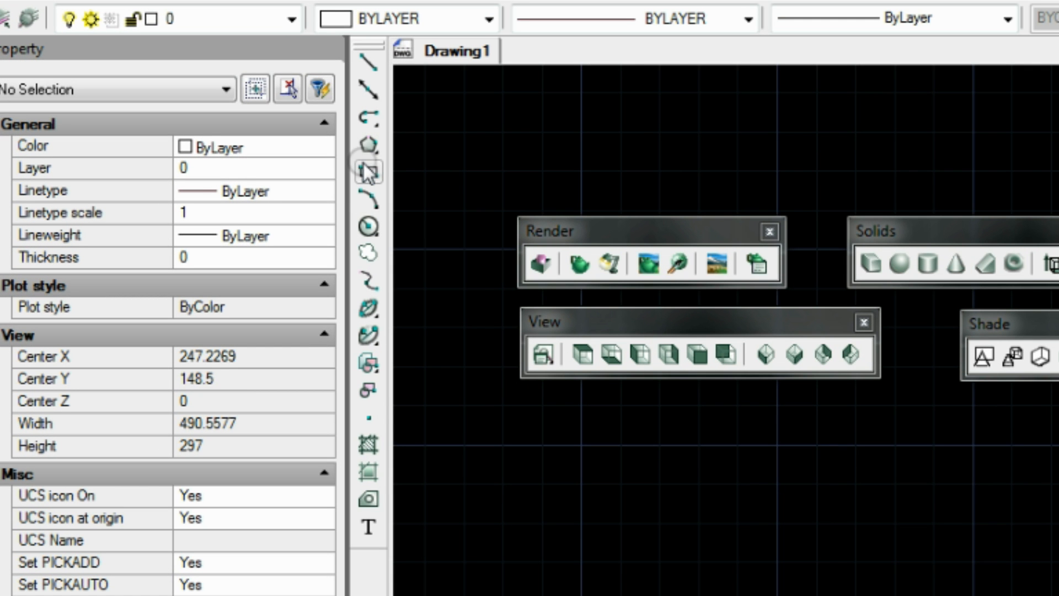
Step: Draw a square with sides about 97 units long in the lower part of the drawing, using the Rectangle command's Square option
{"action": "left_click", "coordinate": [366, 166]}
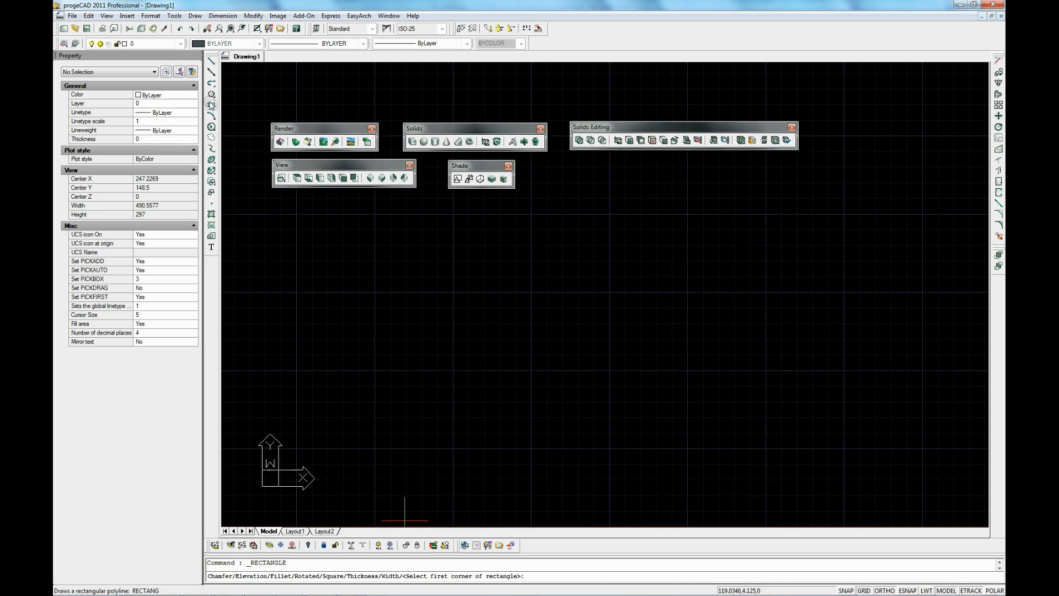
{"action": "type", "text": "s"}
{"action": "key", "text": "Return"}
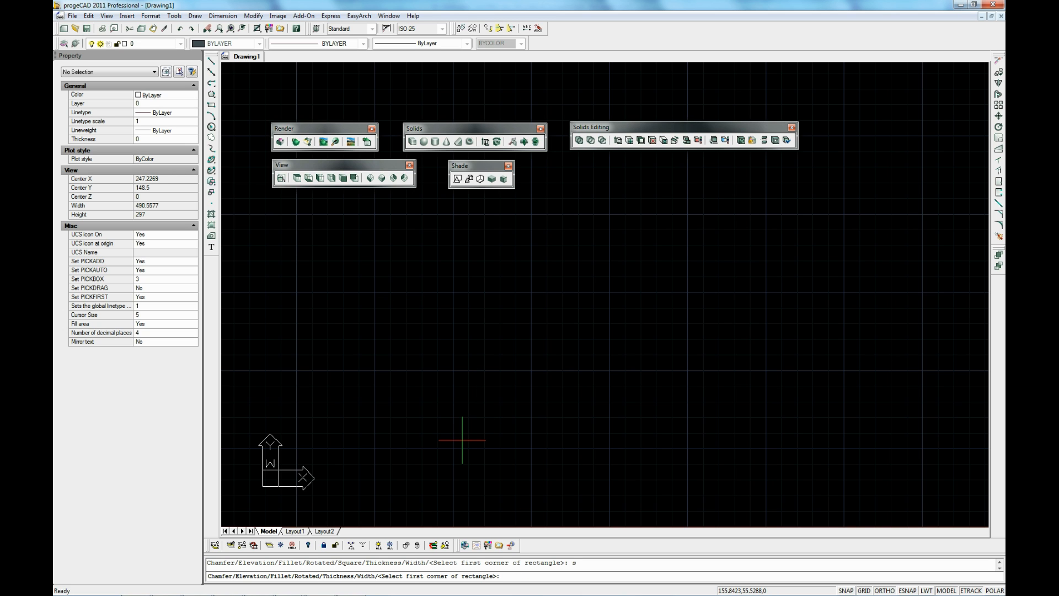
{"action": "left_click", "coordinate": [374, 447]}
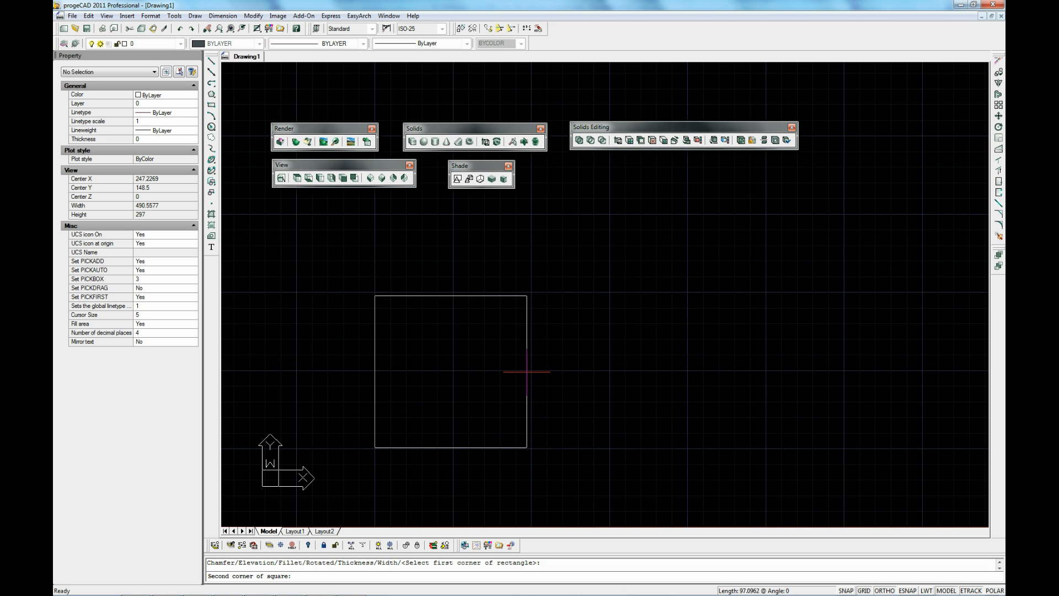
{"action": "left_click", "coordinate": [528, 372]}
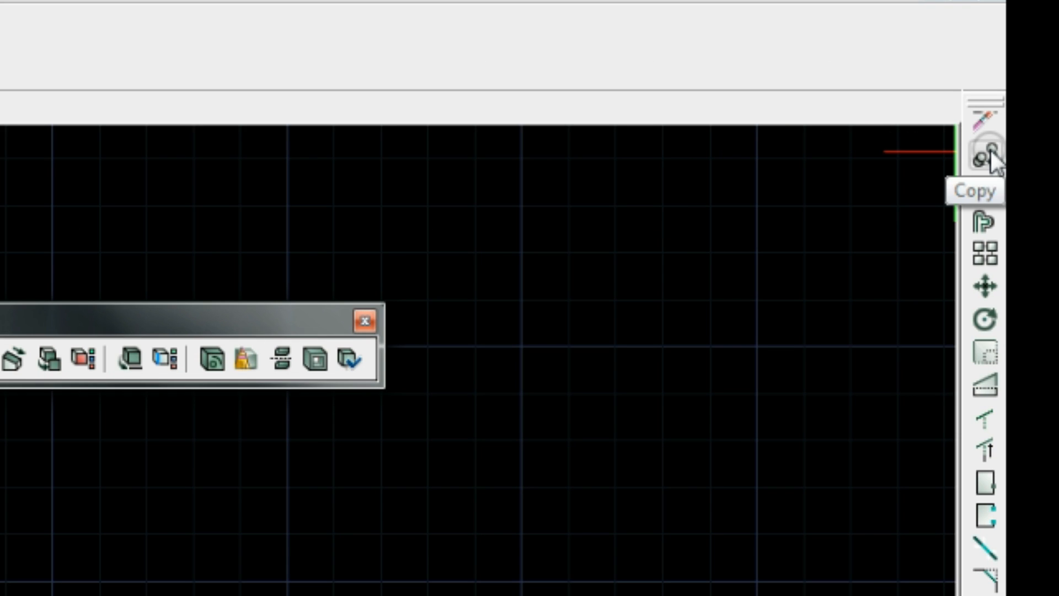
Step: Copy the square 50 units up along the Z axis with a displacement of @0,0,50
{"action": "left_click", "coordinate": [990, 150]}
{"action": "left_click", "coordinate": [340, 368]}
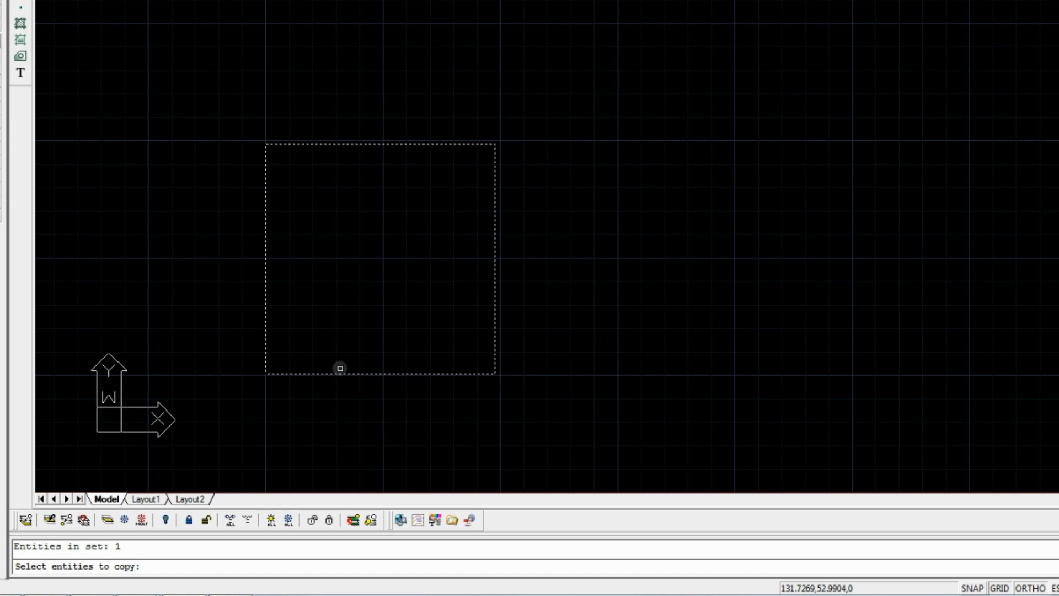
{"action": "key", "text": "Return"}
{"action": "left_click", "coordinate": [634, 381]}
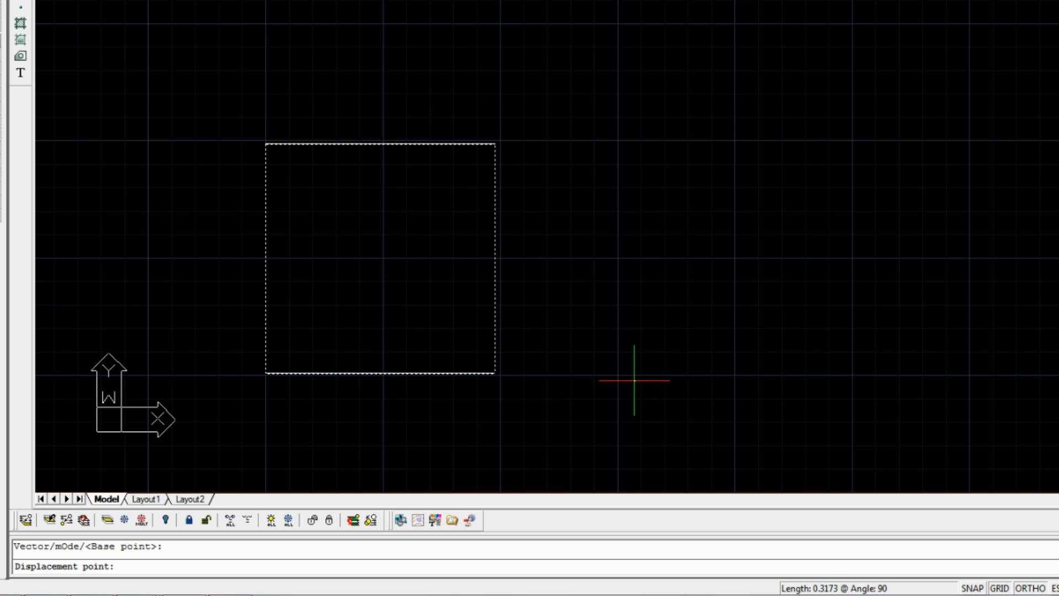
{"action": "type", "text": "@0,0,50"}
{"action": "key", "text": "Return"}
{"action": "key", "text": "Return"}
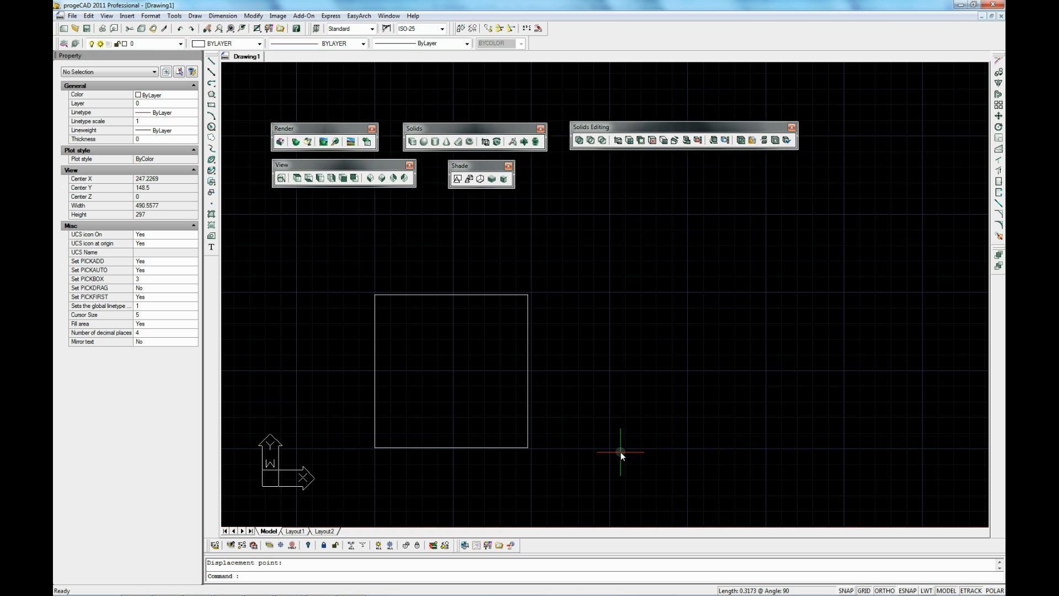
Step: Switch to the southwest isometric view and turn on the Endpoint entity snap for the Line command
{"action": "left_click", "coordinate": [369, 178]}
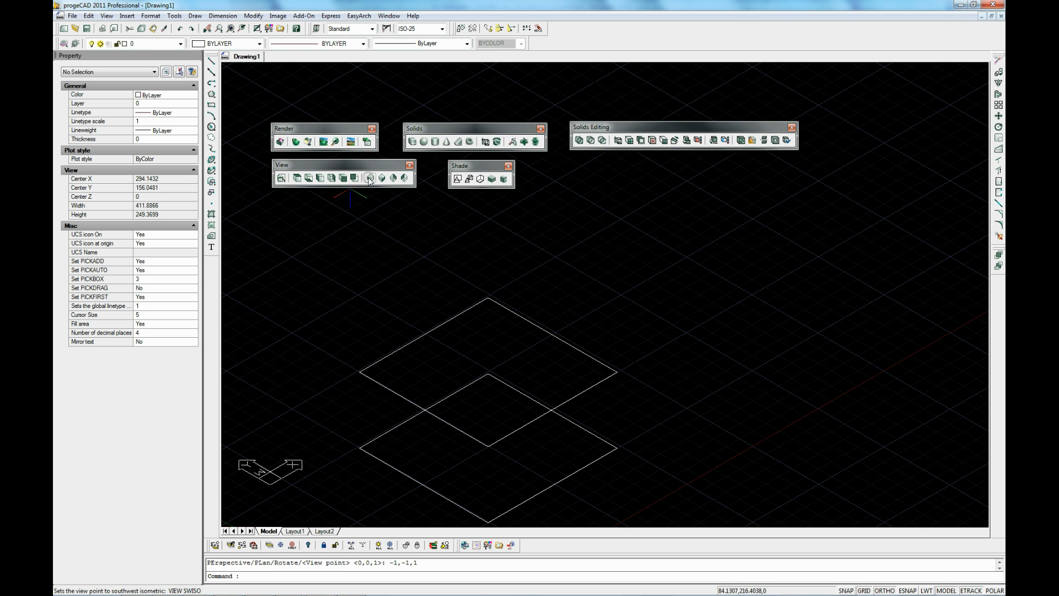
{"action": "left_click", "coordinate": [211, 60]}
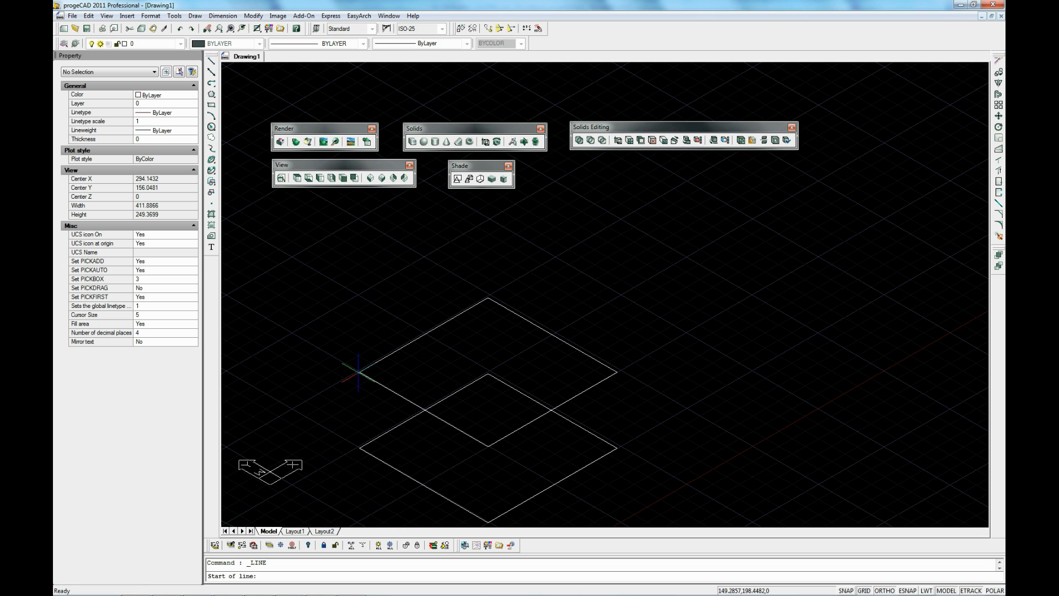
{"action": "right_click", "coordinate": [906, 589]}
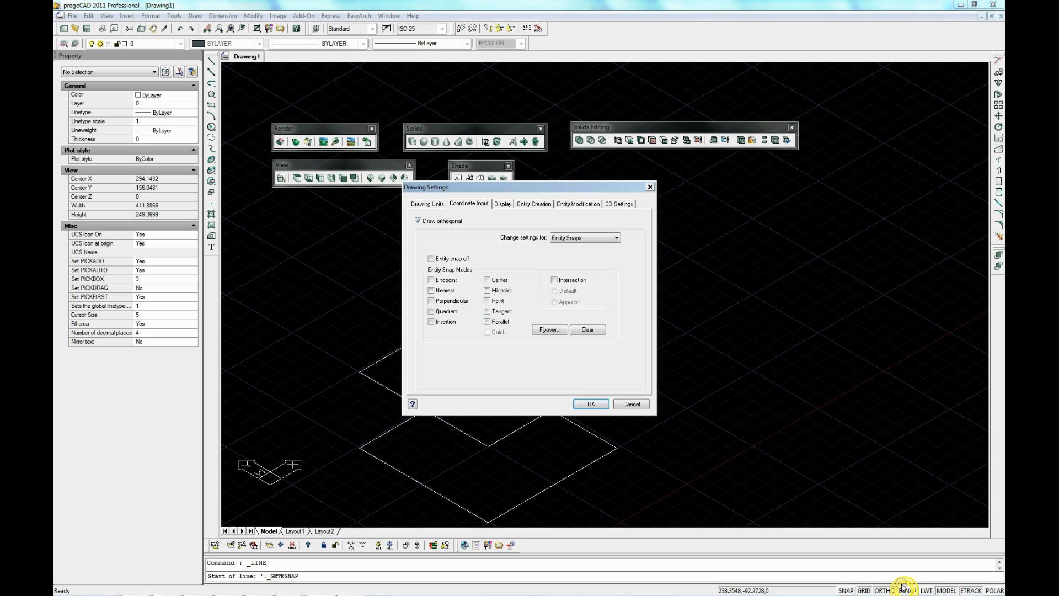
{"action": "left_click", "coordinate": [432, 280]}
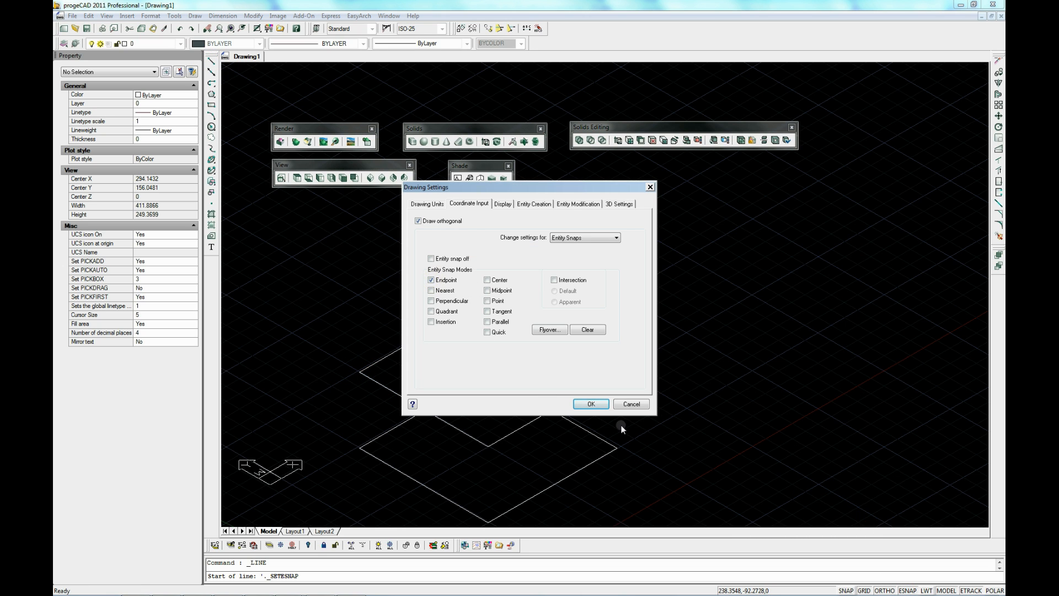
{"action": "left_click", "coordinate": [586, 404]}
Step: Draw vertical lines joining the upper and lower squares at their leftmost and front corners
{"action": "left_click", "coordinate": [359, 372]}
{"action": "left_click", "coordinate": [360, 447]}
{"action": "key", "text": "Return"}
{"action": "right_click", "coordinate": [285, 389]}
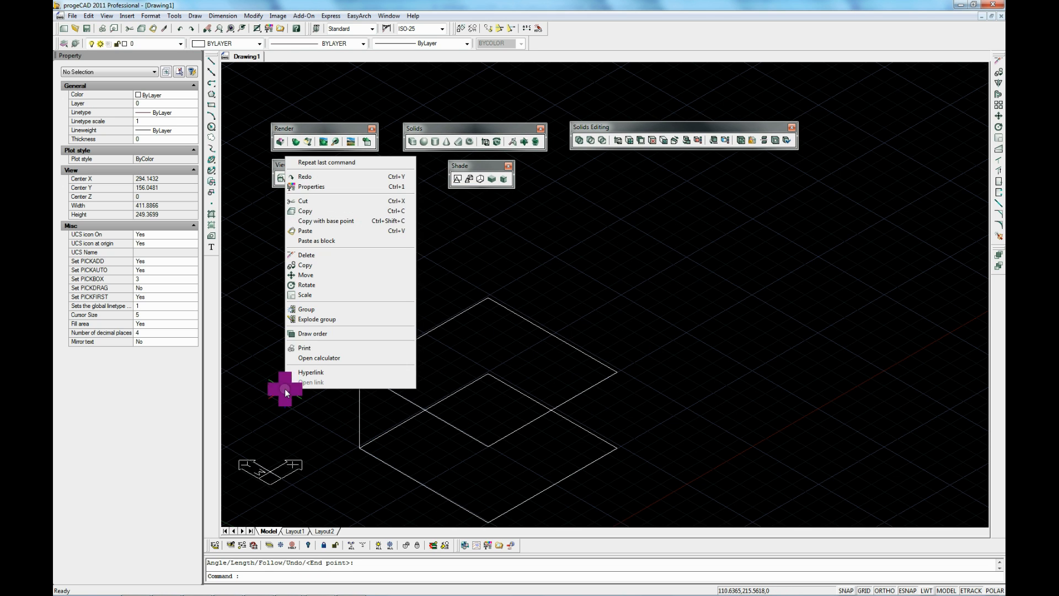
{"action": "left_click", "coordinate": [323, 162]}
{"action": "left_click", "coordinate": [488, 446]}
{"action": "left_click", "coordinate": [488, 521]}
{"action": "key", "text": "Return"}
Step: Draw vertical lines joining the two squares at their rightmost and back corners to complete the wireframe box
{"action": "right_click", "coordinate": [662, 393]}
{"action": "left_click", "coordinate": [664, 147]}
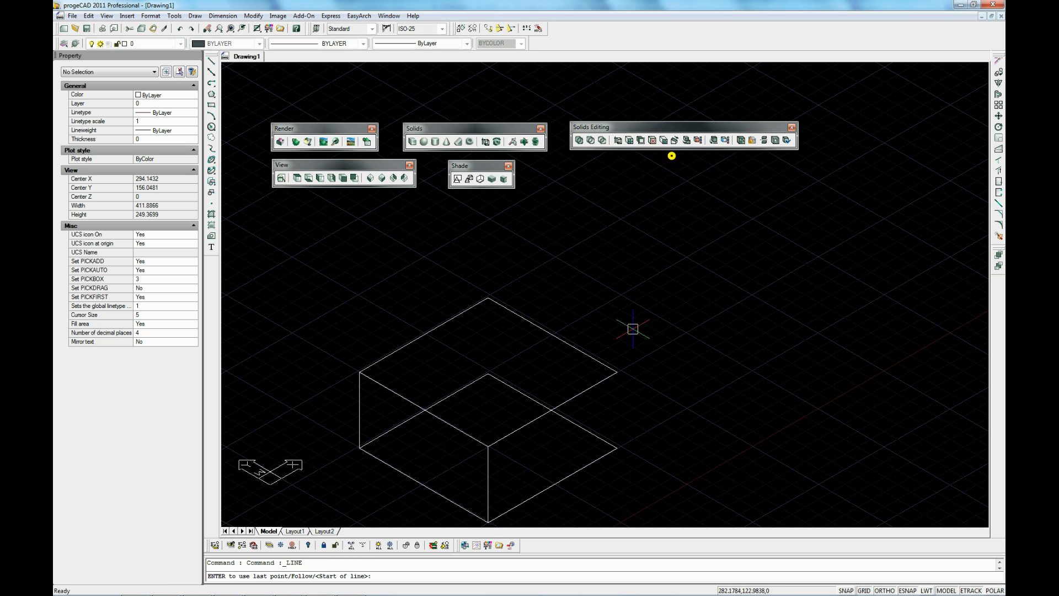
{"action": "left_click", "coordinate": [616, 371]}
{"action": "left_click", "coordinate": [617, 448]}
{"action": "key", "text": "Return"}
{"action": "right_click", "coordinate": [646, 238]}
{"action": "left_click", "coordinate": [654, 242]}
{"action": "left_click", "coordinate": [488, 298]}
{"action": "left_click", "coordinate": [488, 373]}
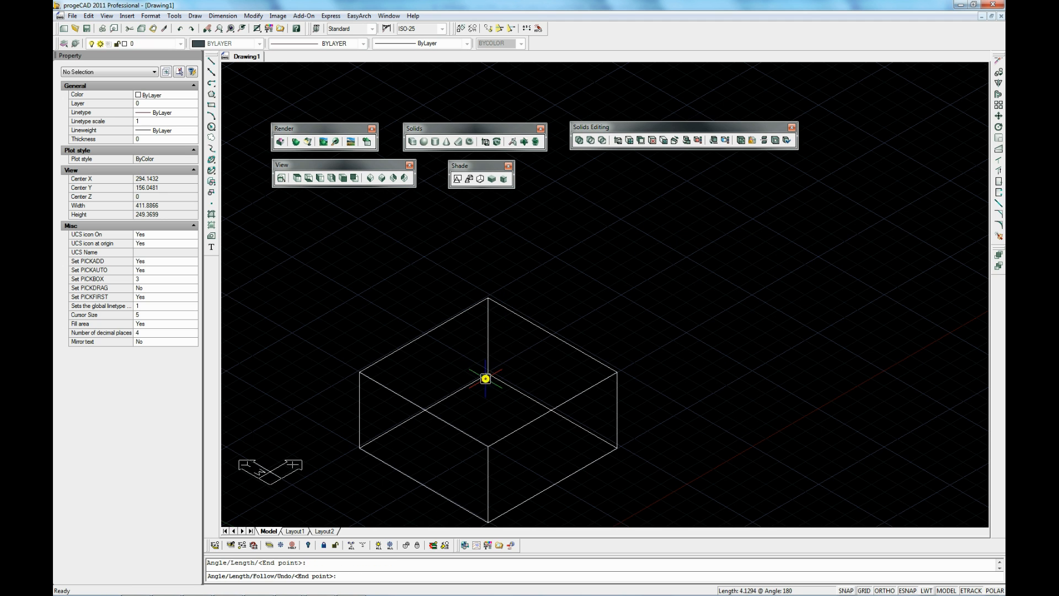
{"action": "key", "text": "Return"}
Step: Render the wireframe box in the isometric view
{"action": "scroll", "coordinate": [560, 388], "scroll_direction": "down", "scroll_amount": 1}
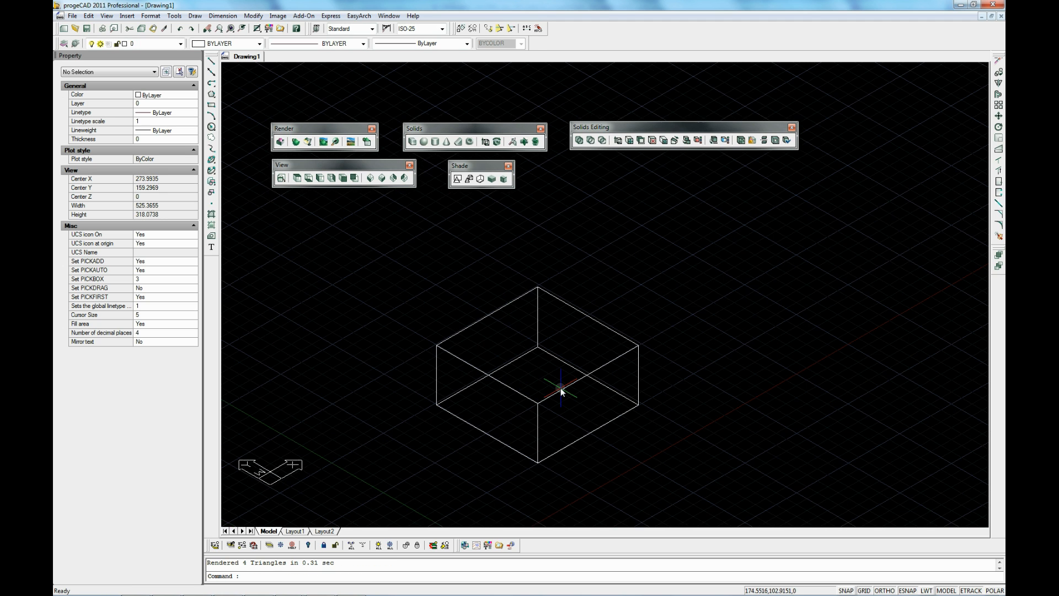
{"action": "scroll", "coordinate": [560, 388], "scroll_direction": "up", "scroll_amount": 1}
{"action": "left_click", "coordinate": [298, 142]}
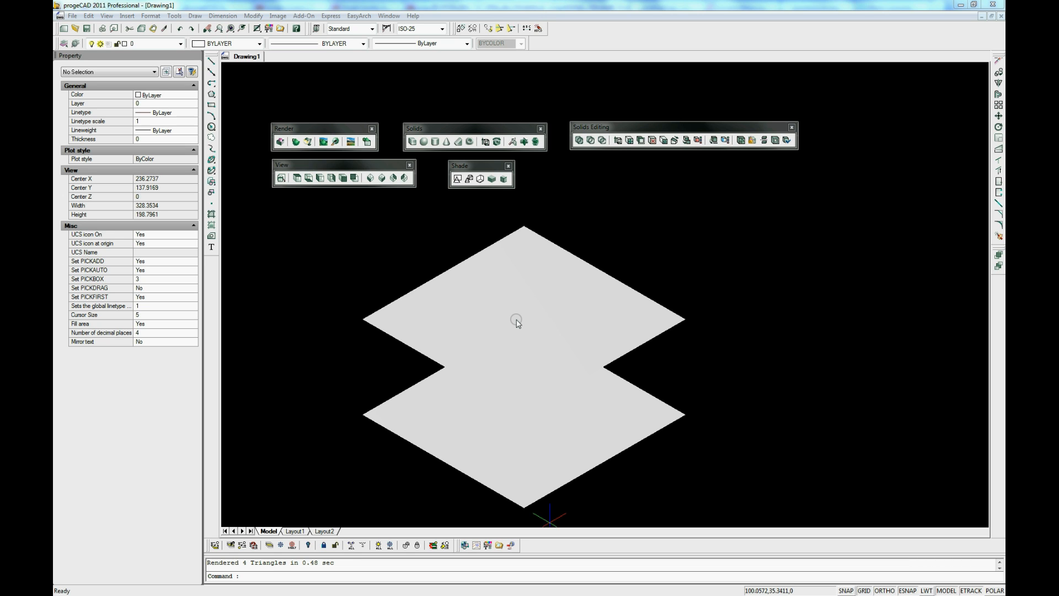
Step: Create a new blank drawing without using a template
{"action": "left_click", "coordinate": [64, 29]}
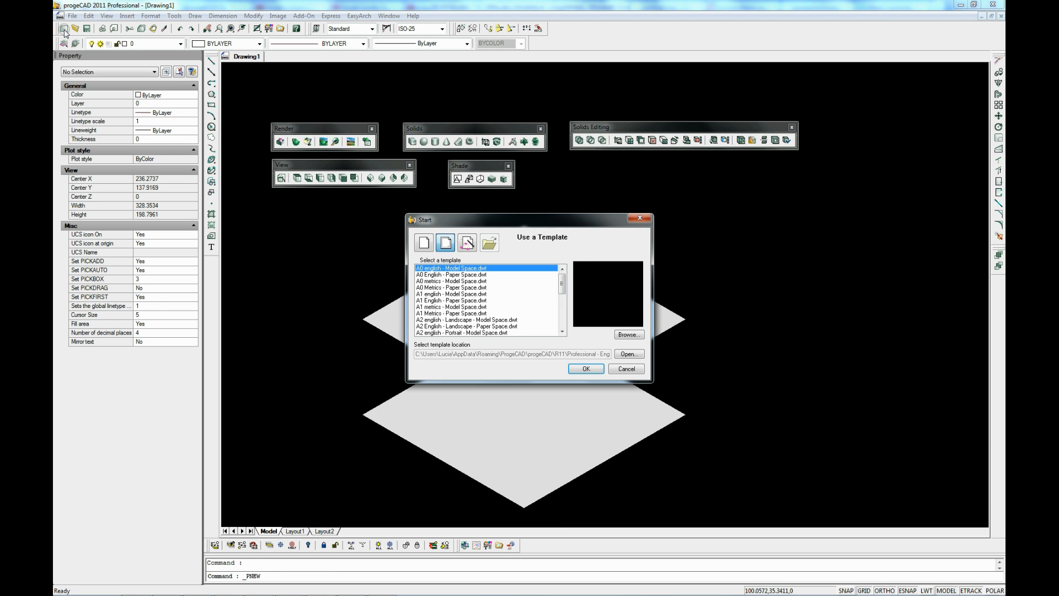
{"action": "left_click", "coordinate": [424, 242]}
{"action": "left_click", "coordinate": [586, 368]}
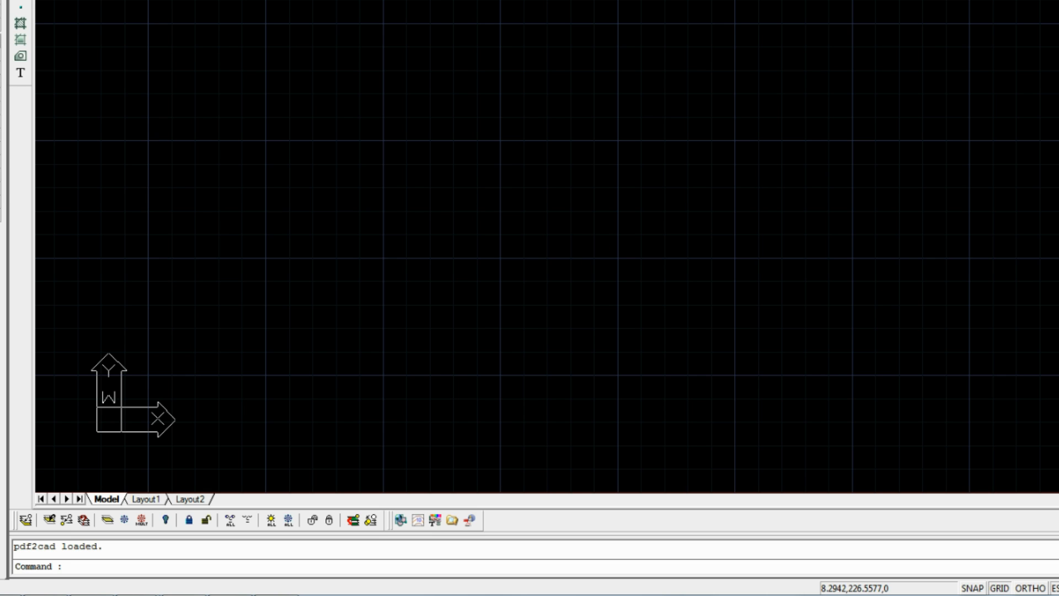
Step: Set the current thickness for new objects to 100
{"action": "type", "text": "thi"}
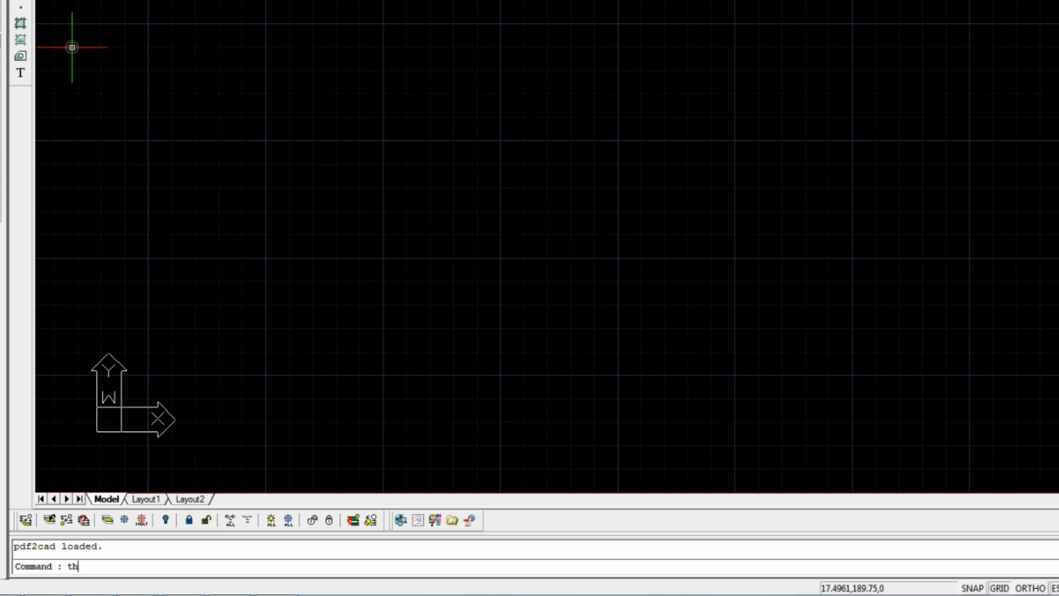
{"action": "type", "text": "ckness"}
{"action": "key", "text": "Return"}
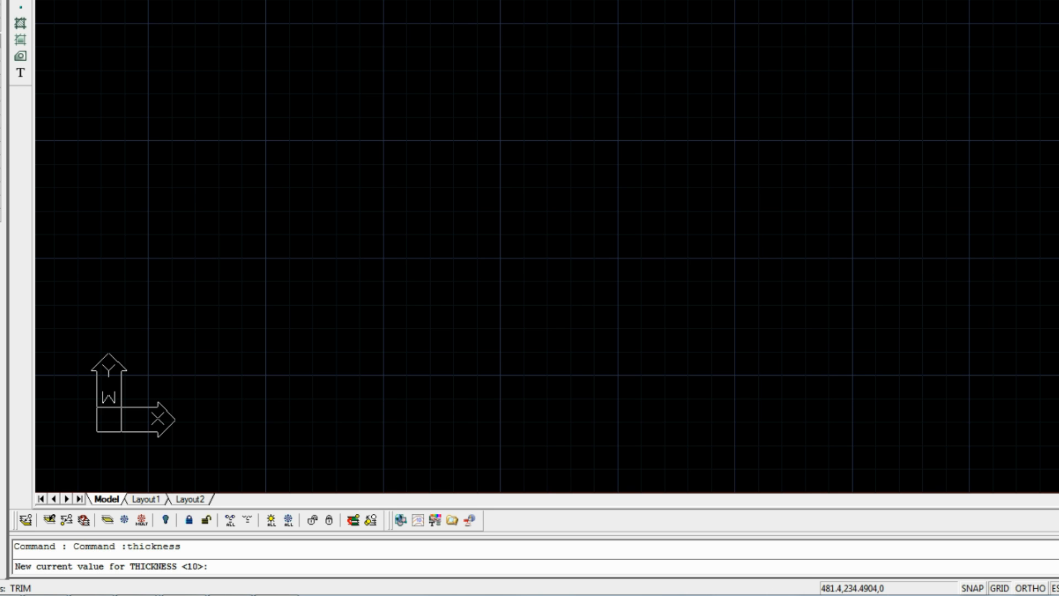
{"action": "type", "text": "100"}
{"action": "key", "text": "Return"}
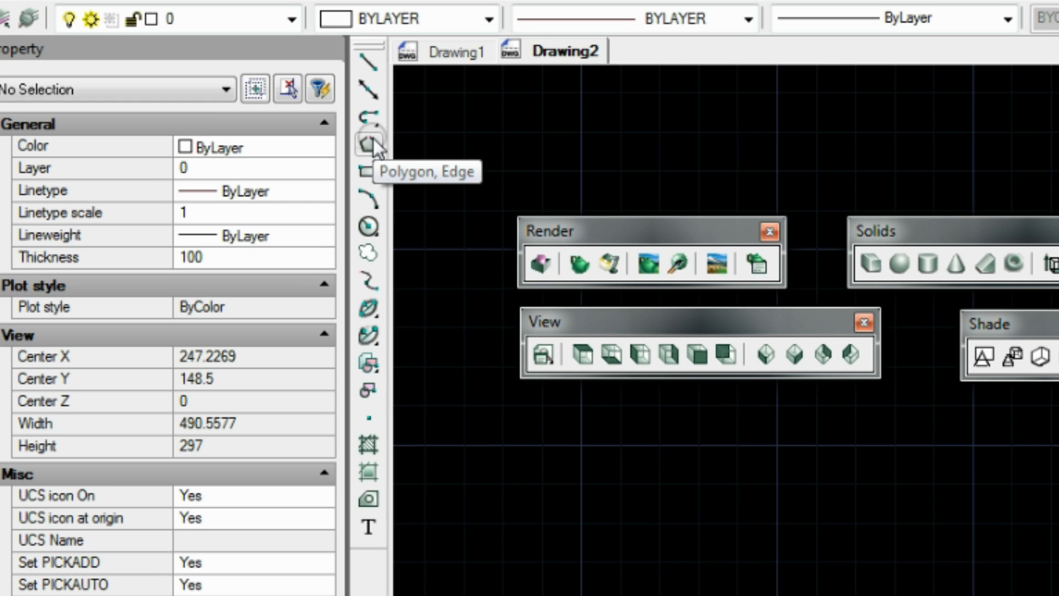
Step: Draw a five-sided polygon from its centre with a vertex straight above, using Ortho, and show it in the southwest isometric view
{"action": "left_click", "coordinate": [328, 131]}
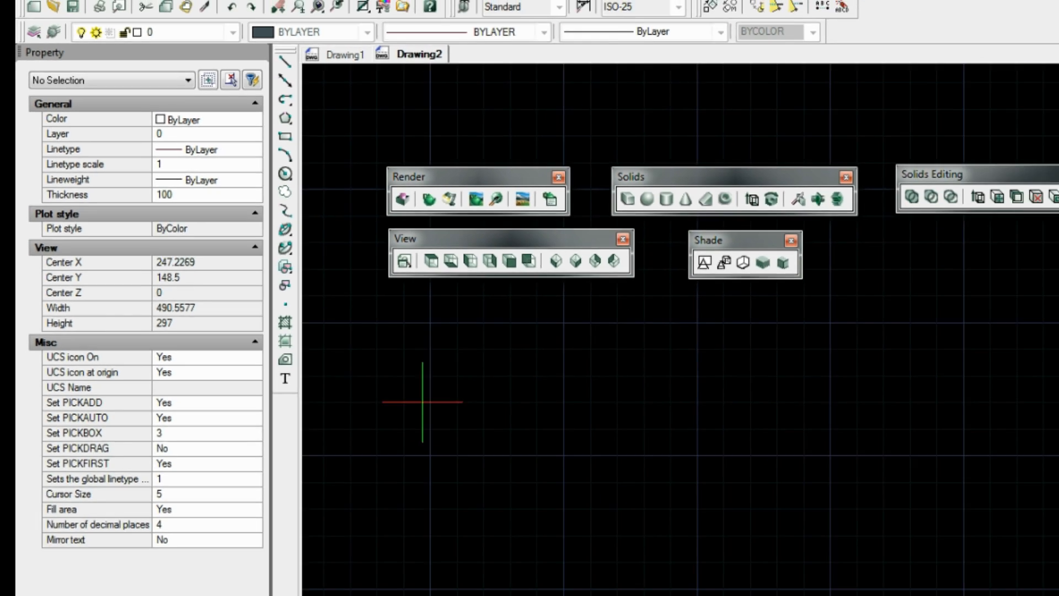
{"action": "type", "text": "5"}
{"action": "key", "text": "Return"}
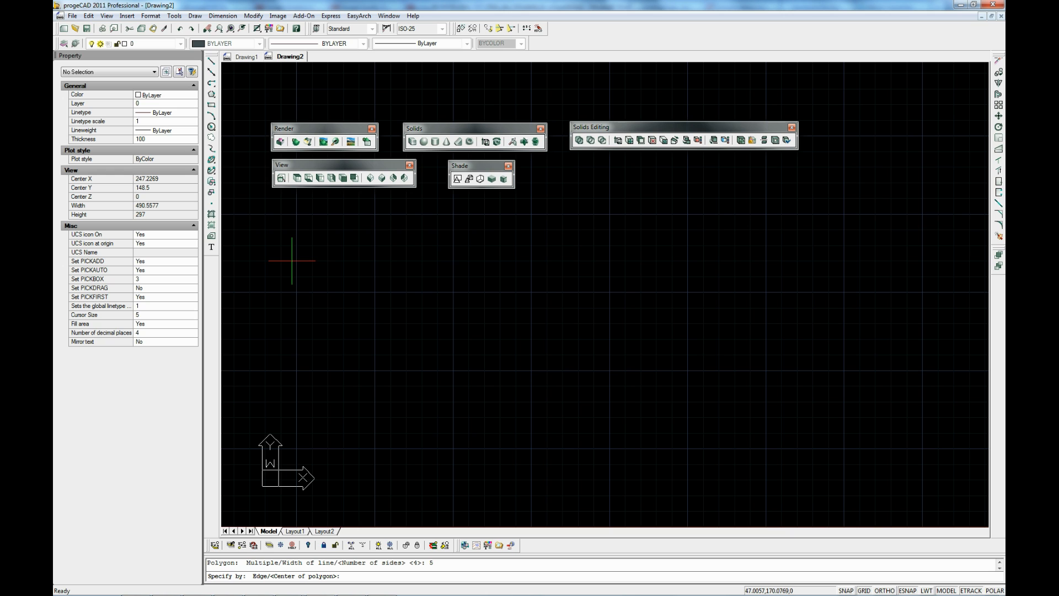
{"action": "left_click", "coordinate": [546, 363]}
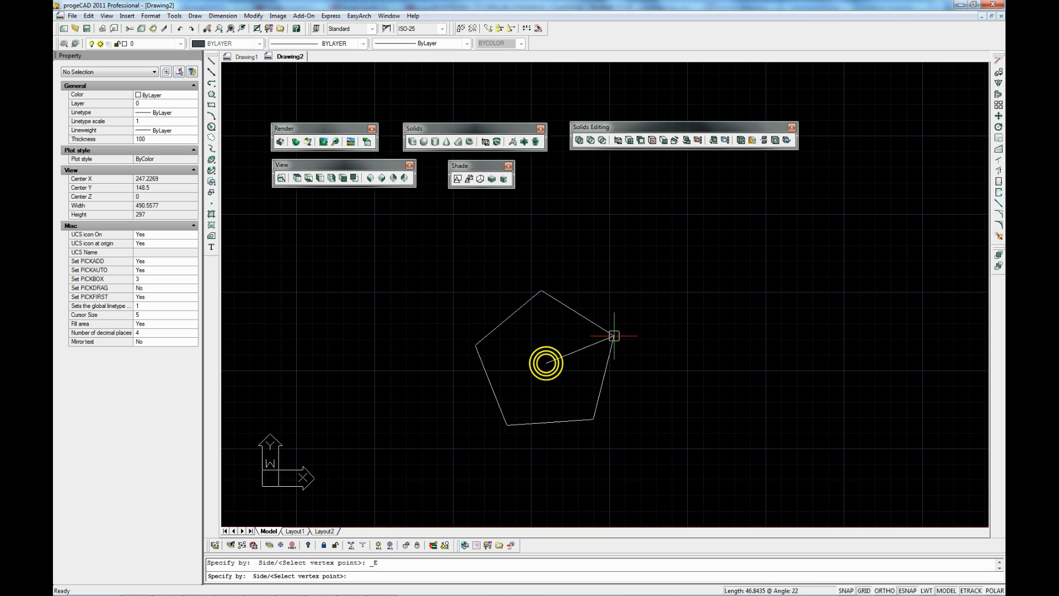
{"action": "left_click", "coordinate": [884, 590]}
{"action": "left_click", "coordinate": [523, 295]}
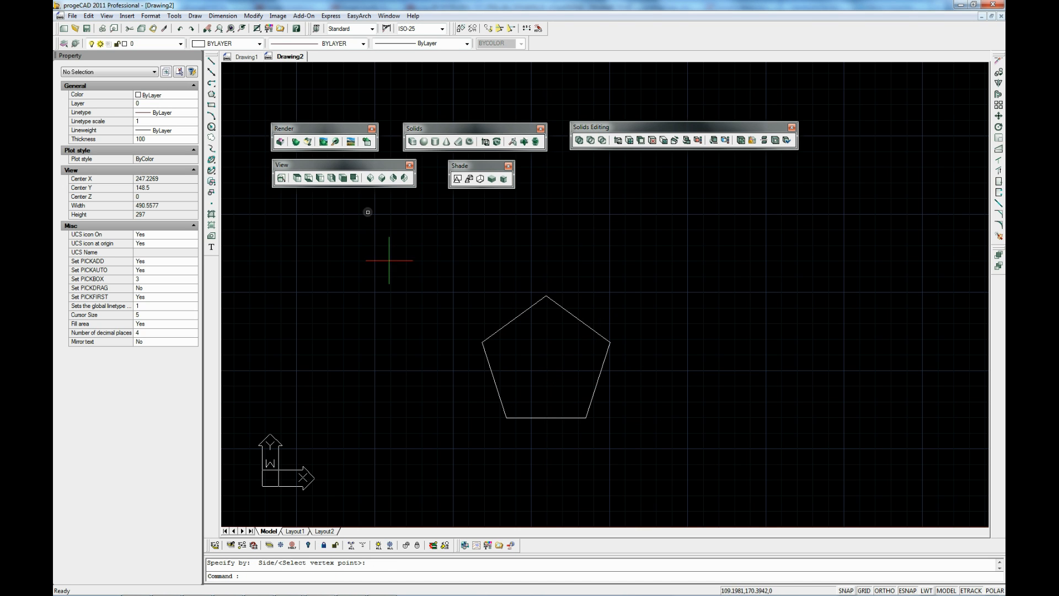
{"action": "left_click", "coordinate": [371, 178]}
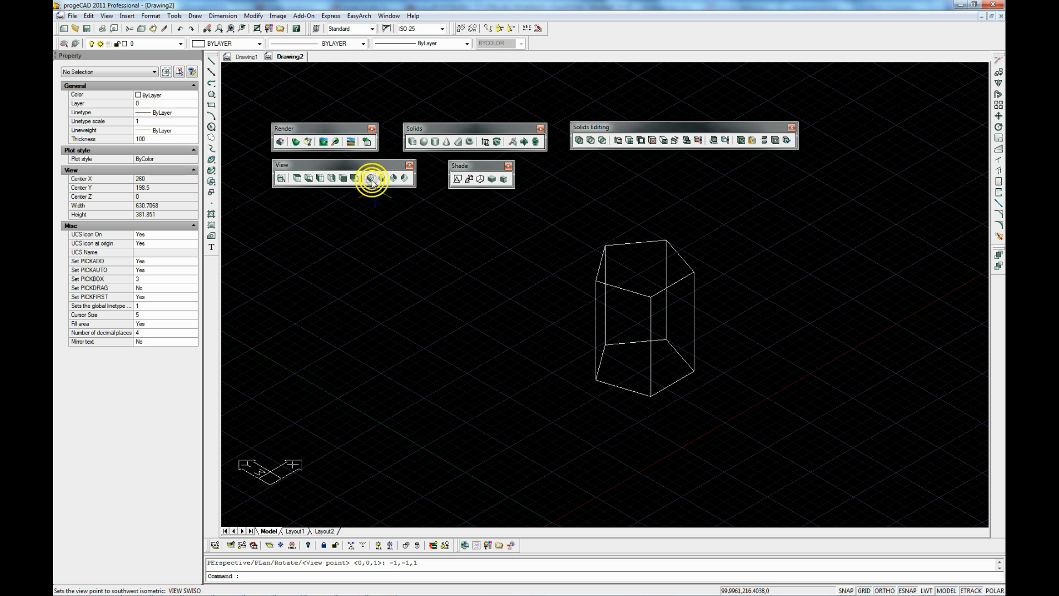
Step: Set the extruded pentagon's thickness to 20 and render it
{"action": "left_click", "coordinate": [616, 286]}
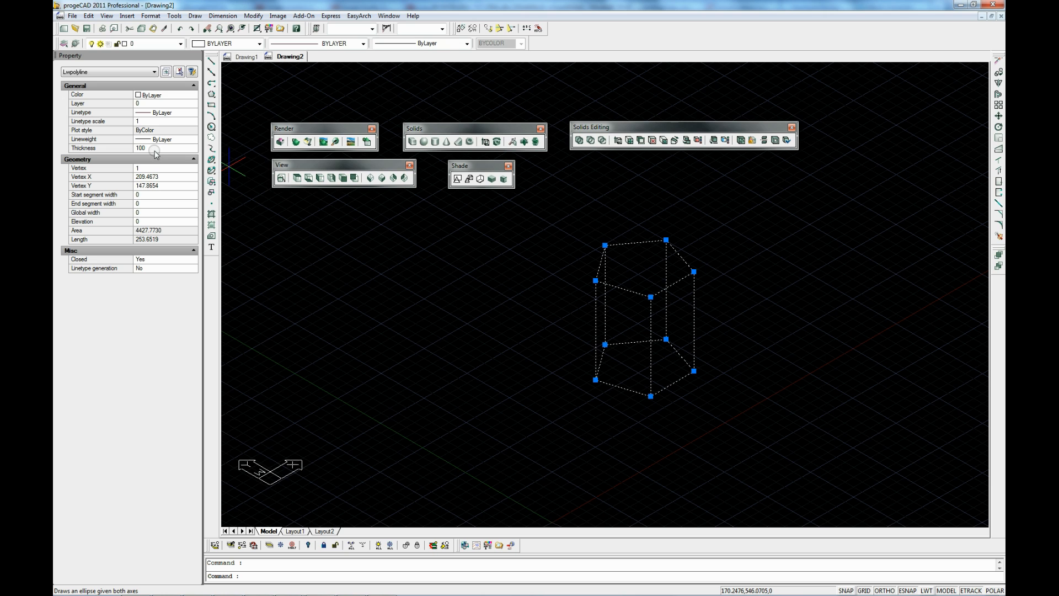
{"action": "left_click", "coordinate": [155, 150]}
{"action": "type", "text": "2"}
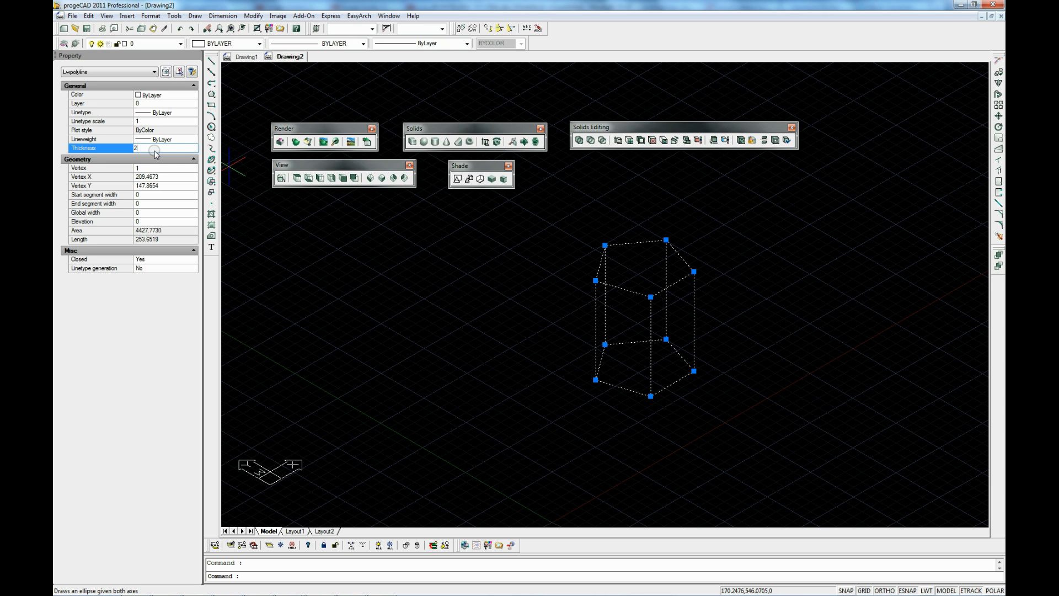
{"action": "key", "text": "Return"}
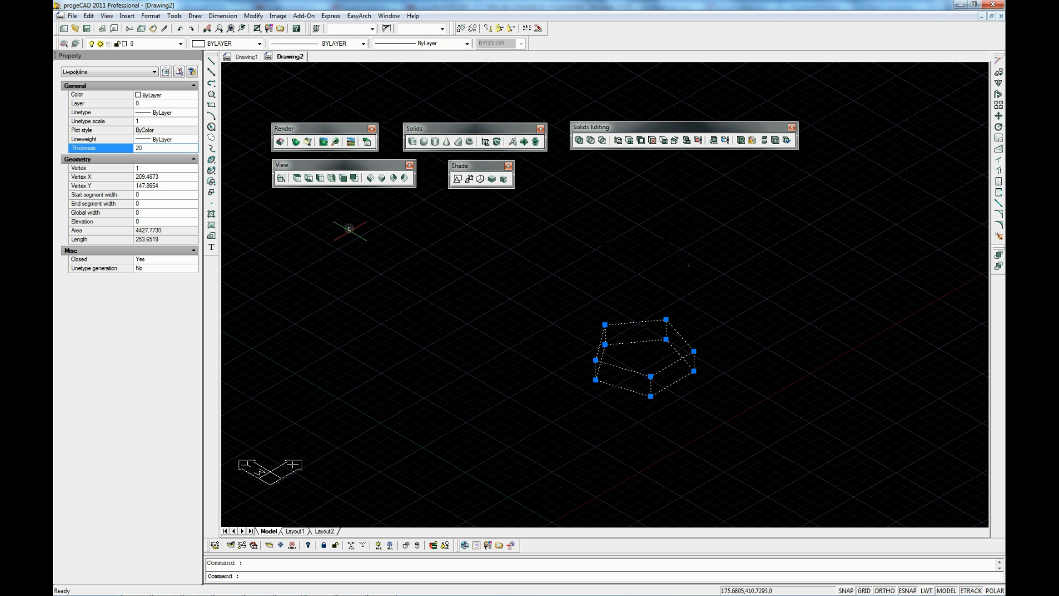
{"action": "left_click", "coordinate": [296, 141]}
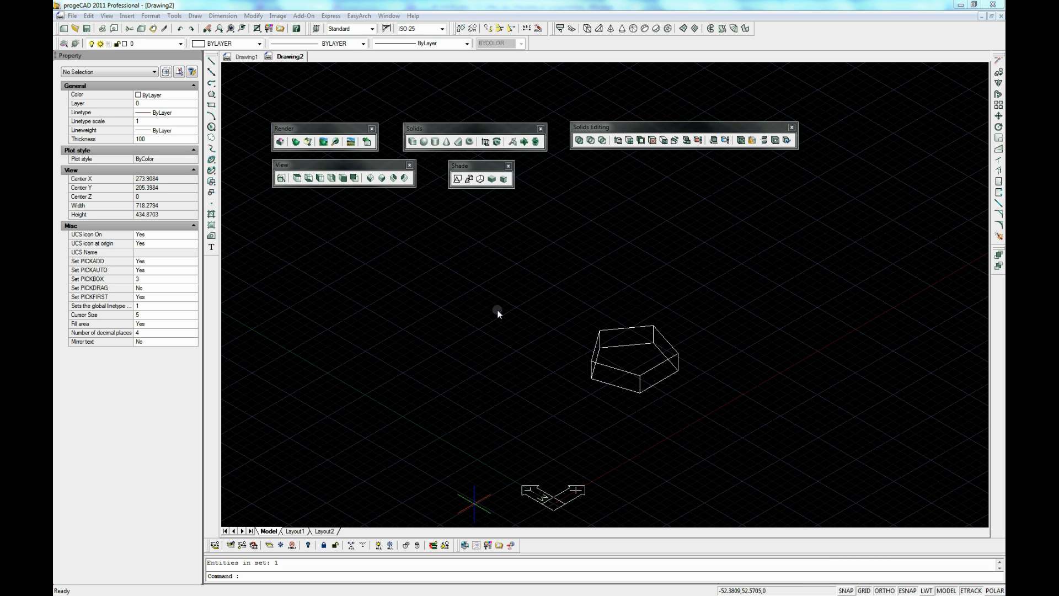
Step: Create a new drawing from scratch with metric settings and draw a wedge with a rectangular base and a height of 20
{"action": "left_click", "coordinate": [63, 28]}
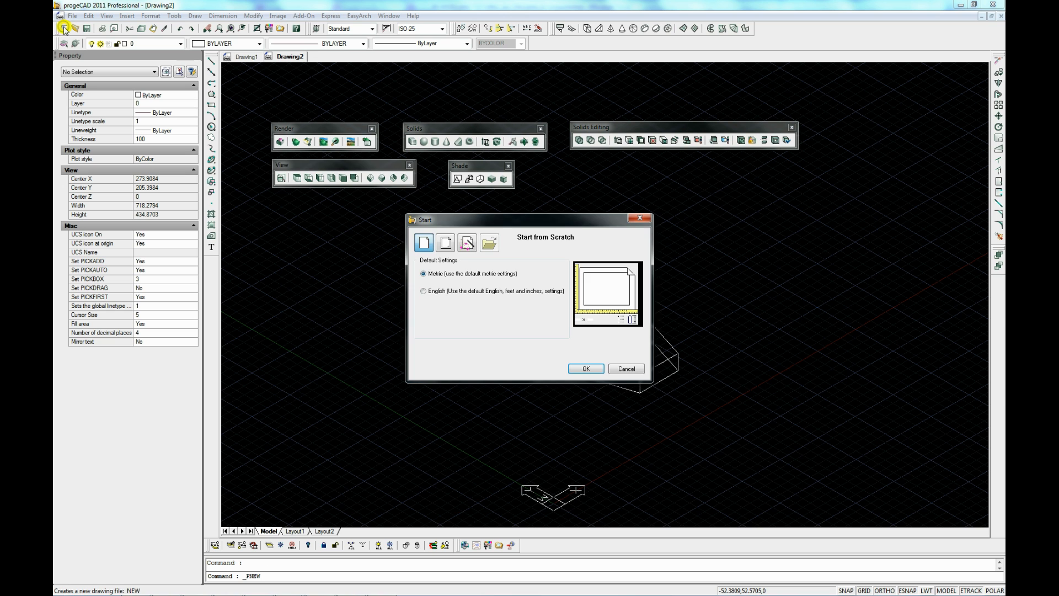
{"action": "left_click", "coordinate": [586, 368]}
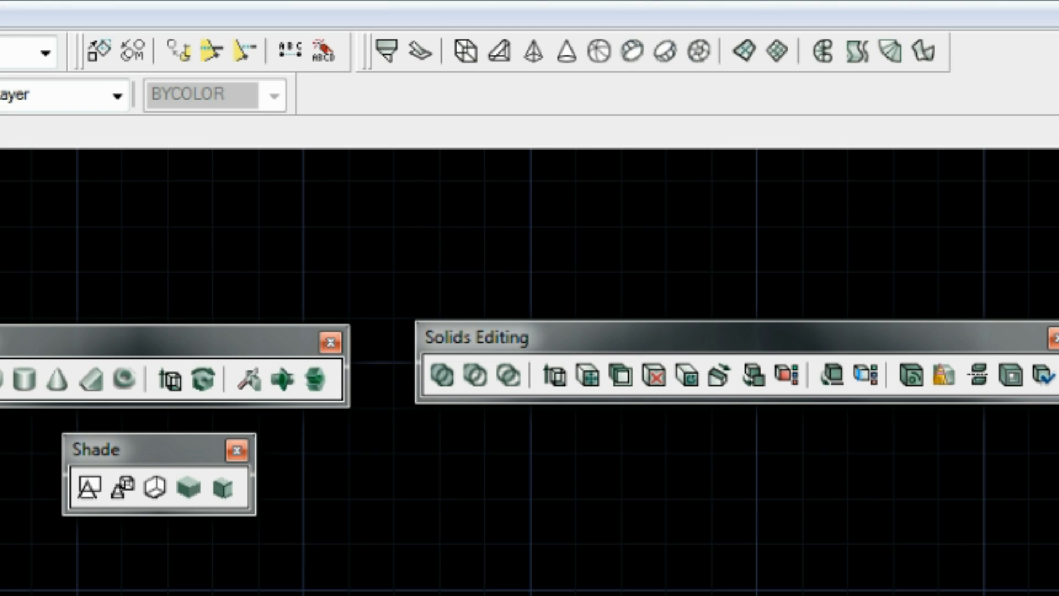
{"action": "left_click", "coordinate": [487, 54]}
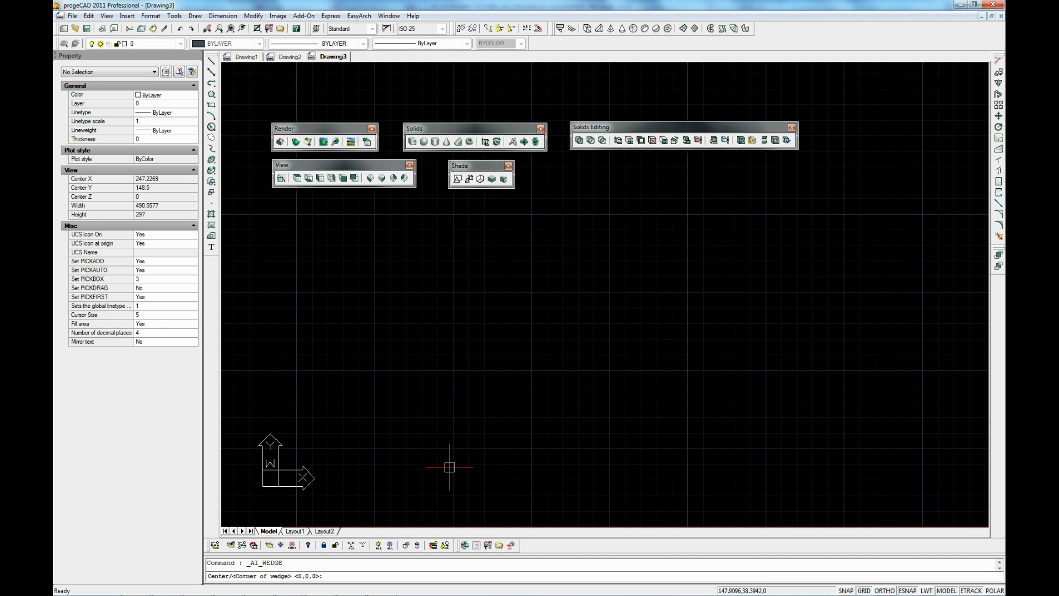
{"action": "left_click", "coordinate": [455, 450]}
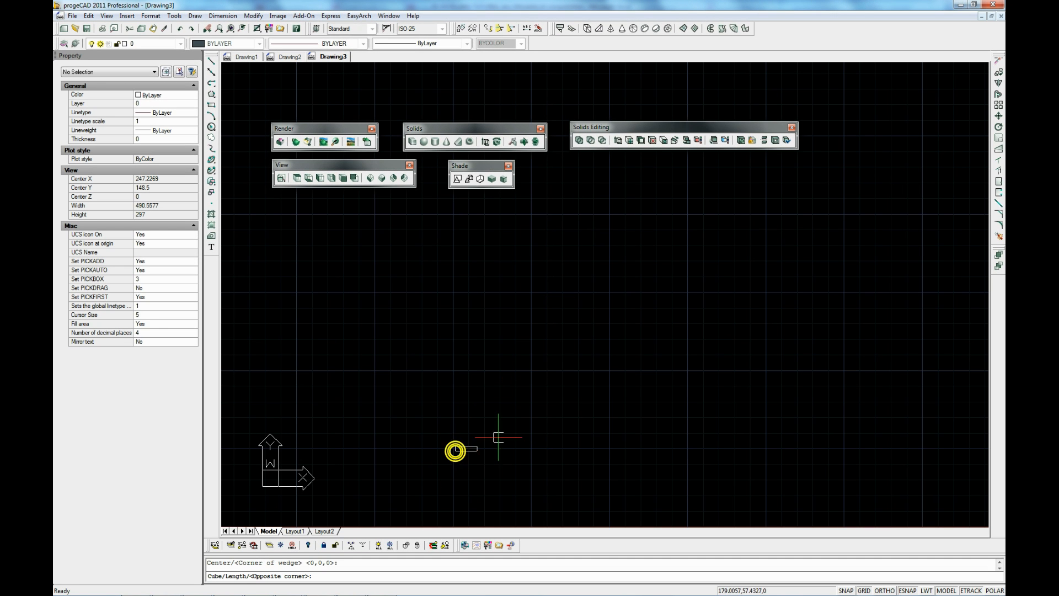
{"action": "left_click", "coordinate": [691, 335]}
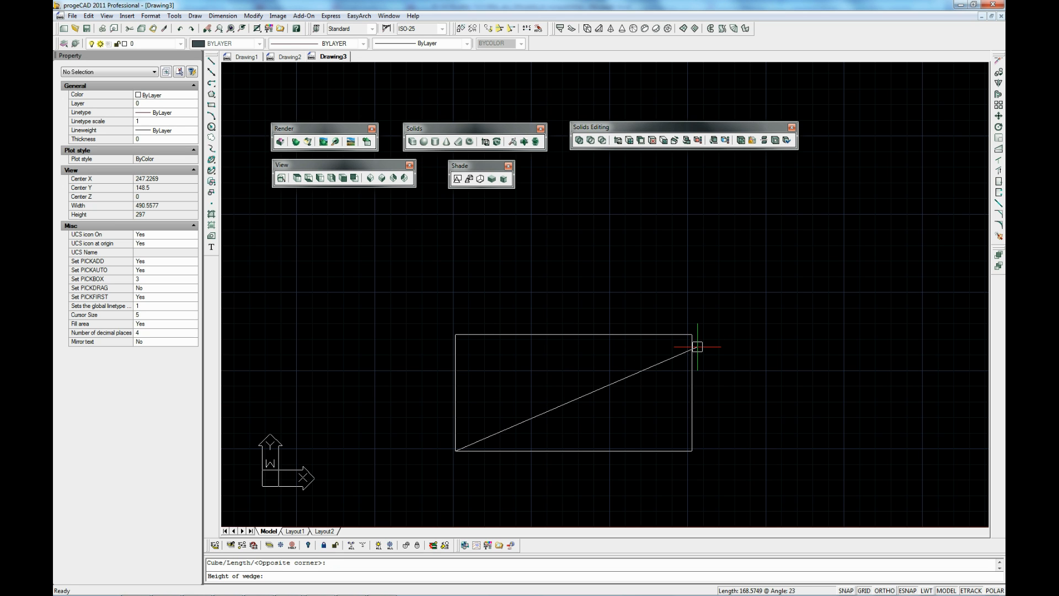
{"action": "key", "text": "Return"}
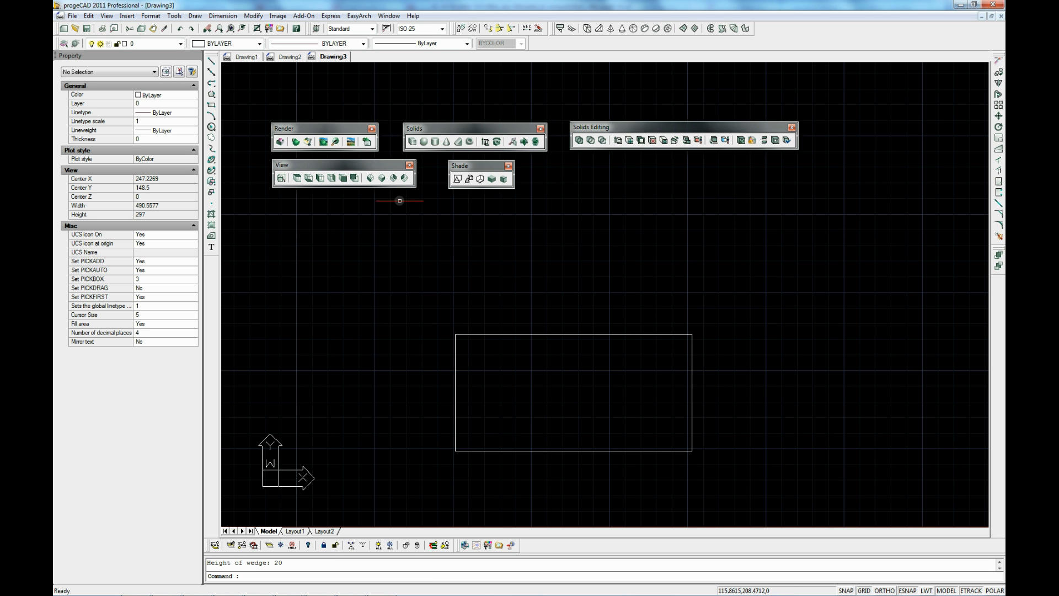
Step: Render the wedge from the southwest isometric viewpoint and again from the northeast isometric viewpoint
{"action": "left_click", "coordinate": [371, 178]}
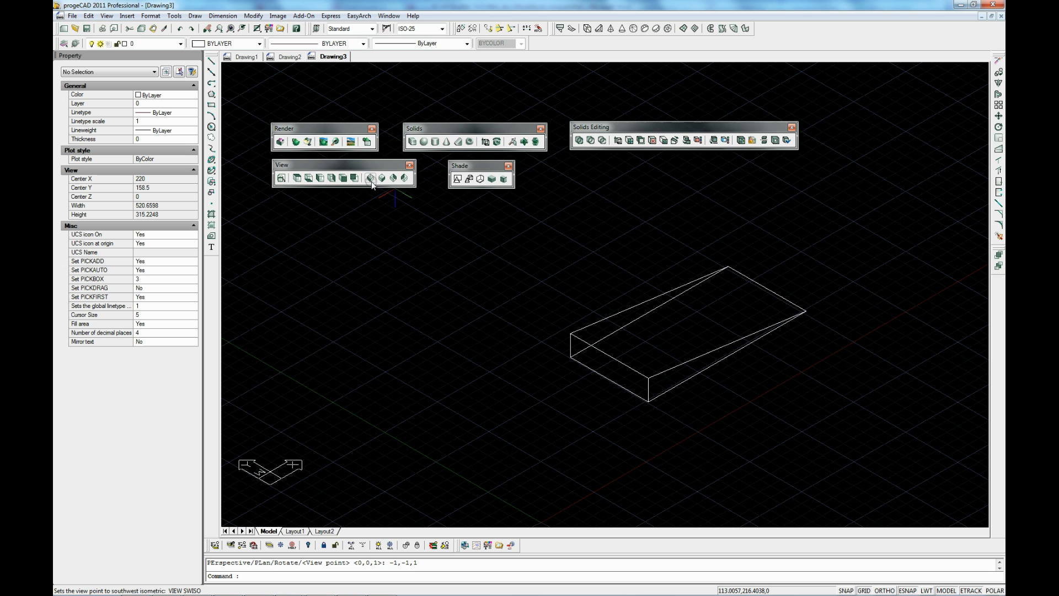
{"action": "left_click", "coordinate": [296, 142]}
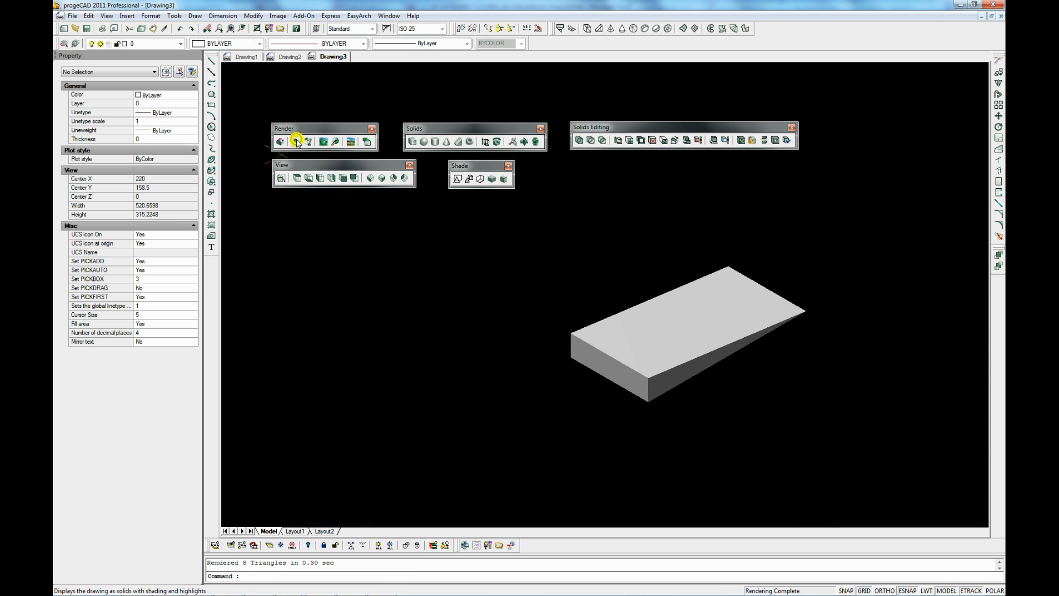
{"action": "left_click", "coordinate": [394, 178]}
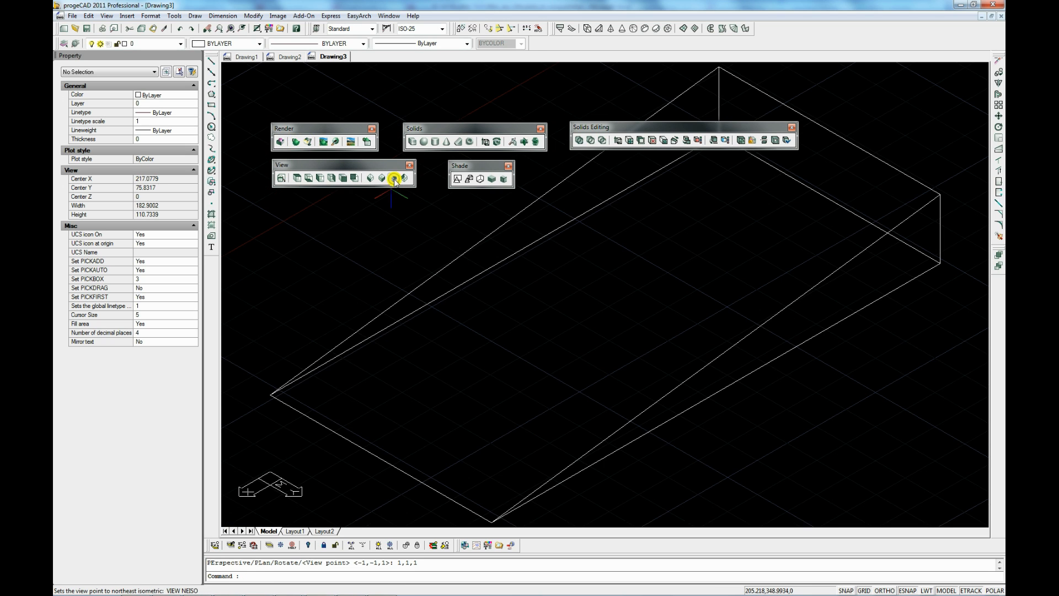
{"action": "left_click", "coordinate": [296, 142]}
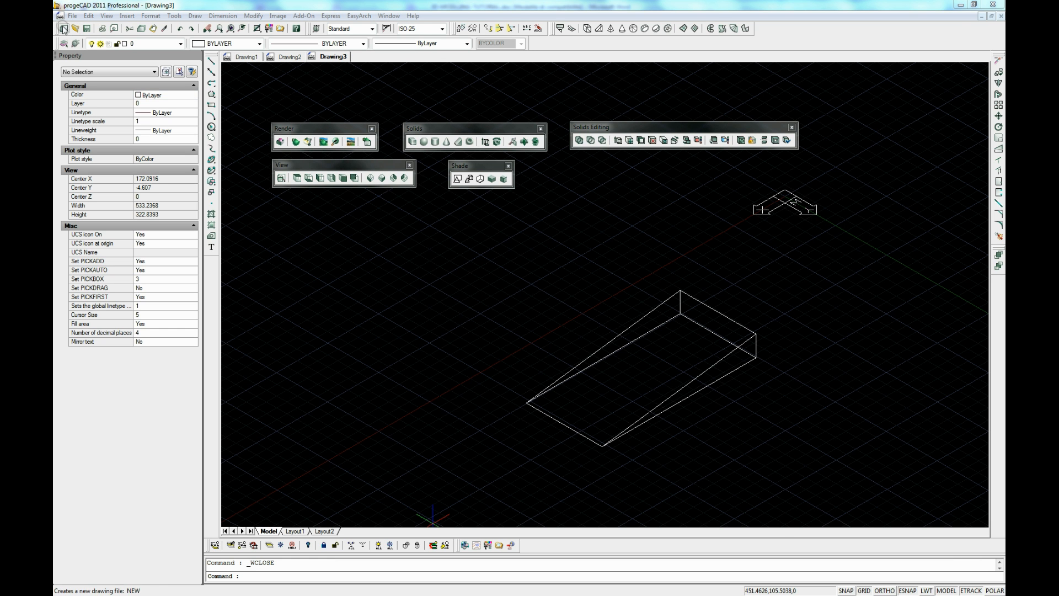
Step: Create another new drawing with metric settings and draw a horizontal rectangle by two opposite corners near the middle of the grid
{"action": "left_click", "coordinate": [62, 28]}
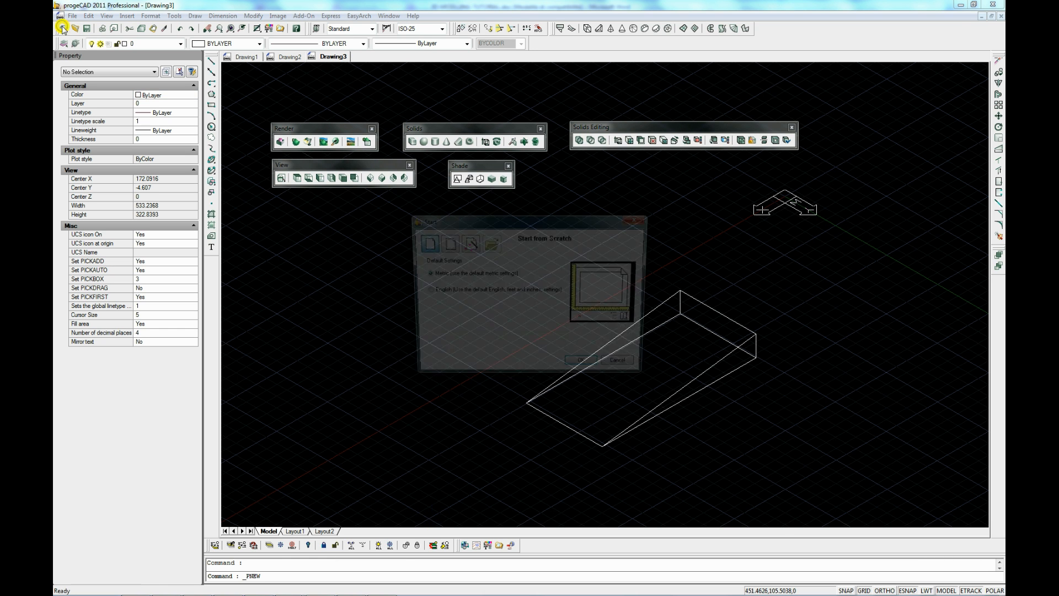
{"action": "left_click", "coordinate": [577, 368]}
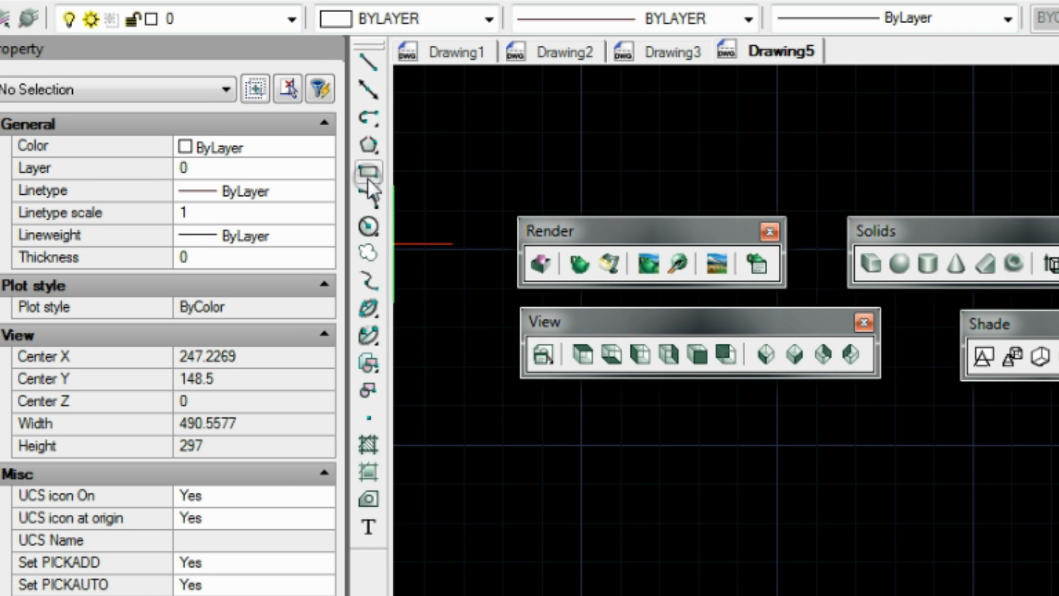
{"action": "left_click", "coordinate": [368, 173]}
{"action": "left_click", "coordinate": [482, 384]}
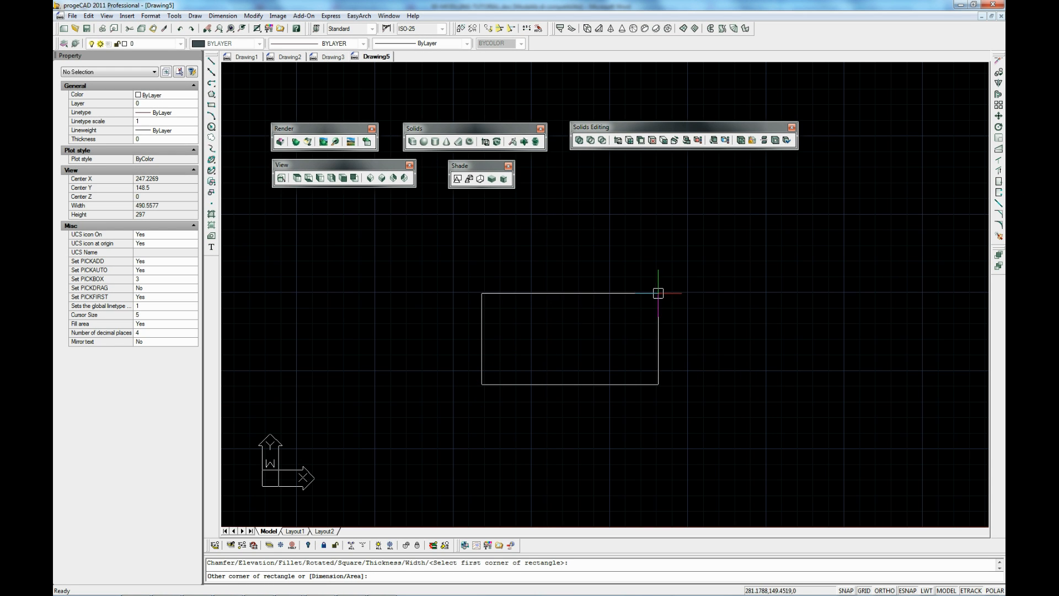
{"action": "left_click", "coordinate": [658, 293]}
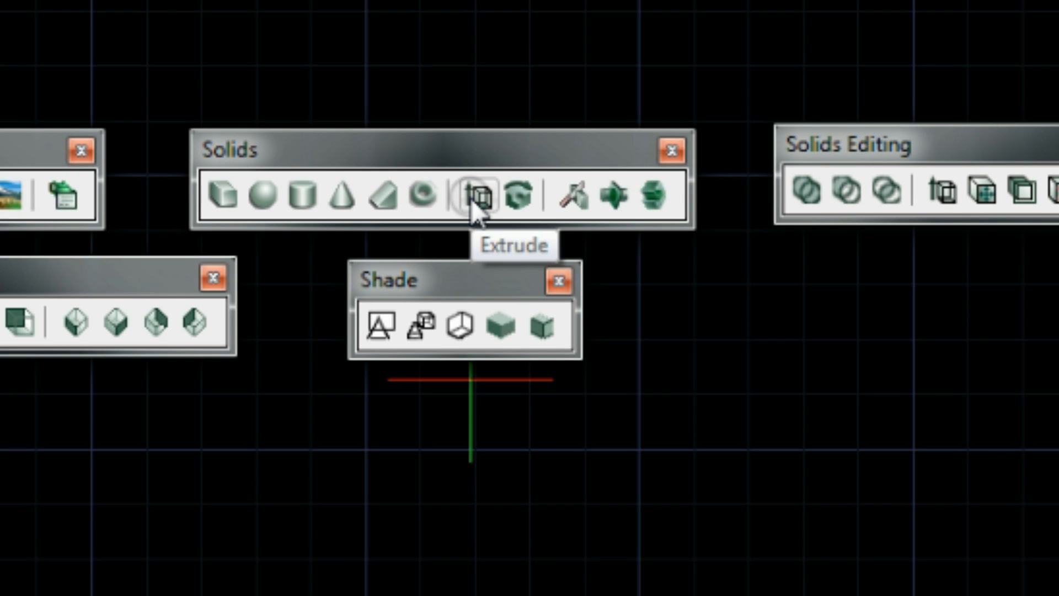
Step: Extrude the rectangle to a height of 100 with a taper angle of 2 and show it in the southwest isometric view
{"action": "left_click", "coordinate": [471, 198]}
{"action": "left_click", "coordinate": [575, 291]}
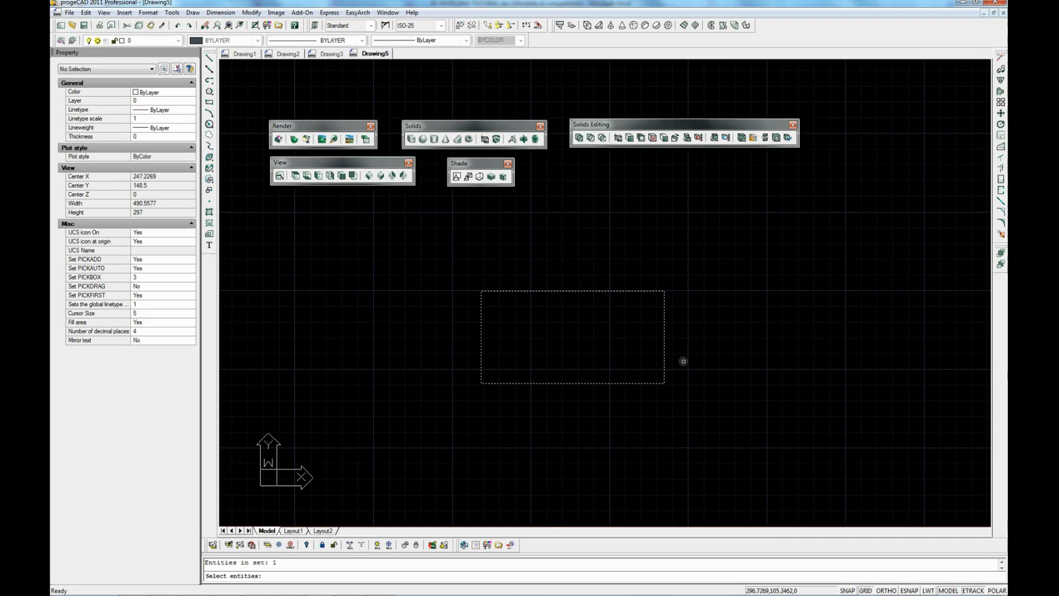
{"action": "key", "text": "Return"}
{"action": "type", "text": "100"}
{"action": "key", "text": "Return"}
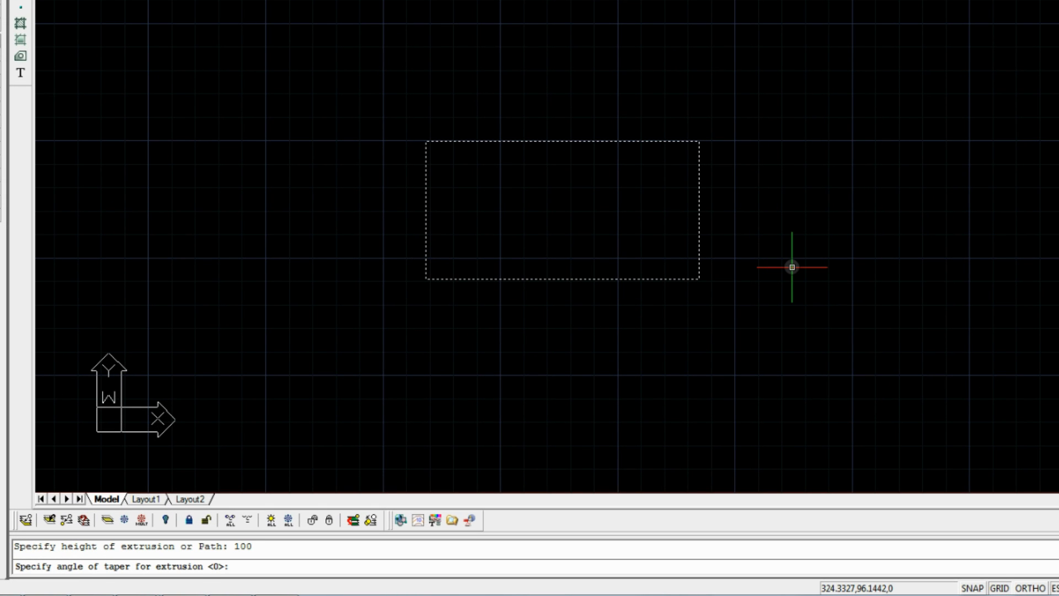
{"action": "type", "text": "2"}
{"action": "key", "text": "Return"}
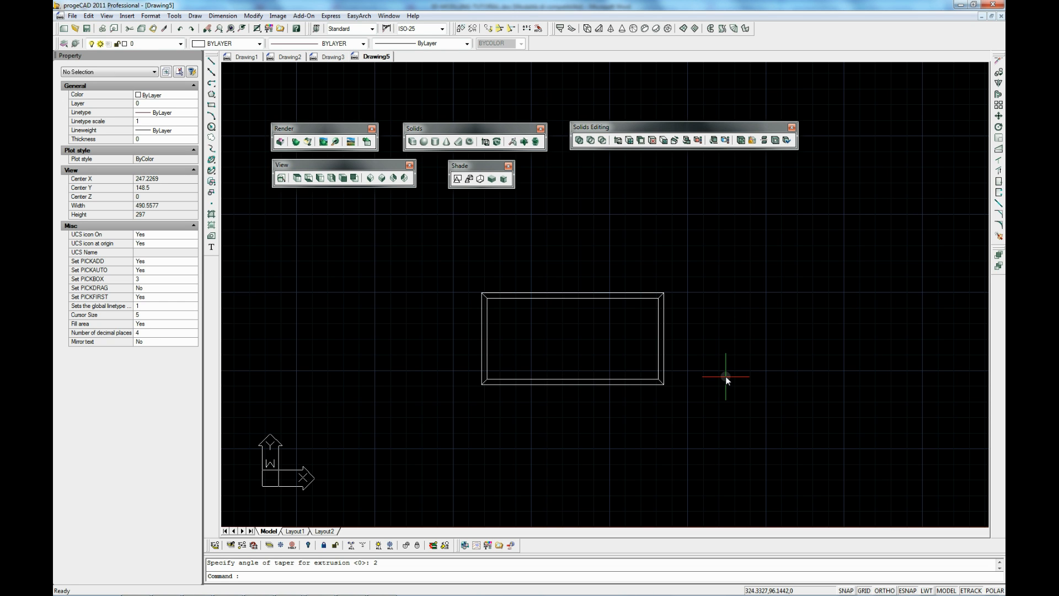
{"action": "left_click", "coordinate": [369, 178]}
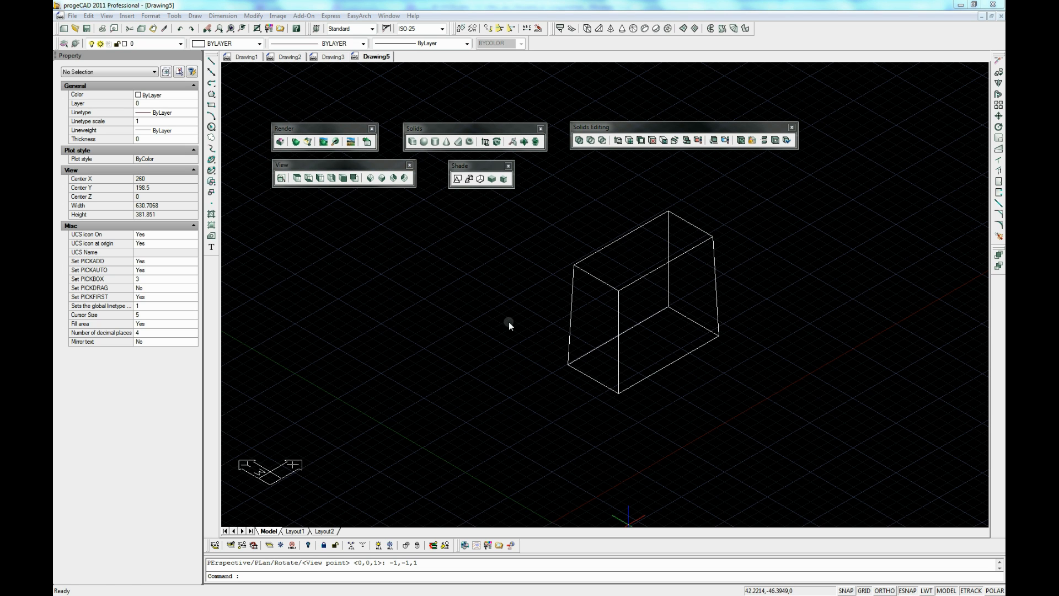
Step: Create a new metric drawing and draw a solid cylinder with a radius of about 57 and a height of 5
{"action": "key", "text": "ctrl+n"}
{"action": "left_click", "coordinate": [579, 368]}
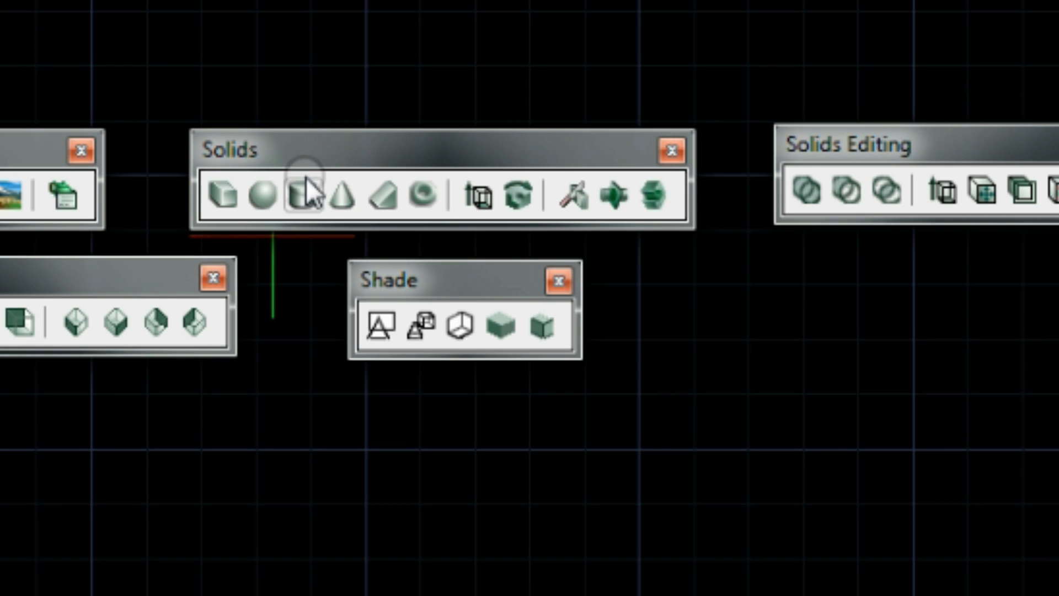
{"action": "left_click", "coordinate": [389, 161]}
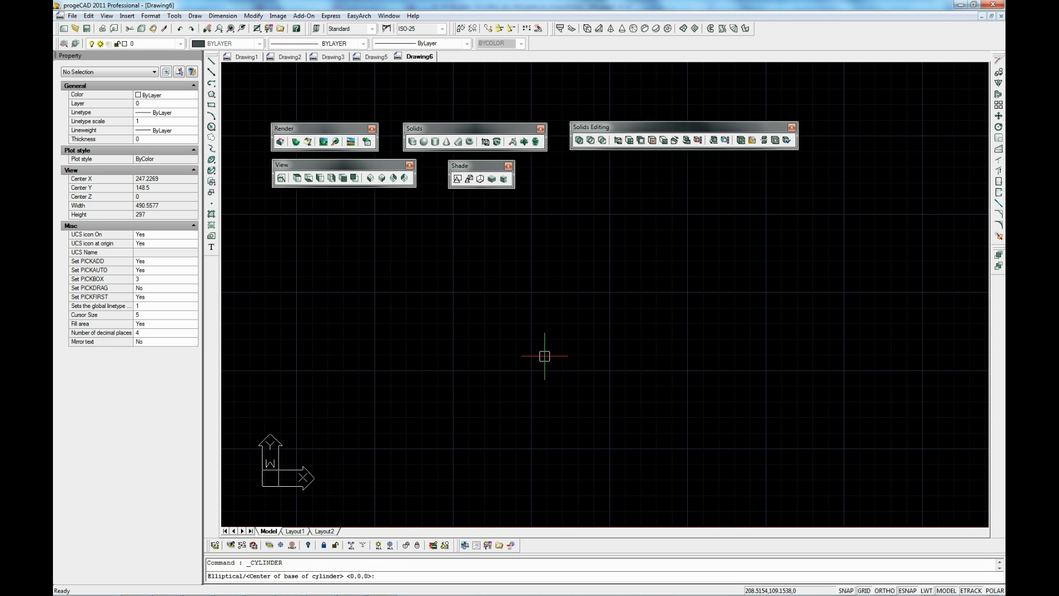
{"action": "left_click", "coordinate": [544, 356]}
{"action": "left_click", "coordinate": [614, 409]}
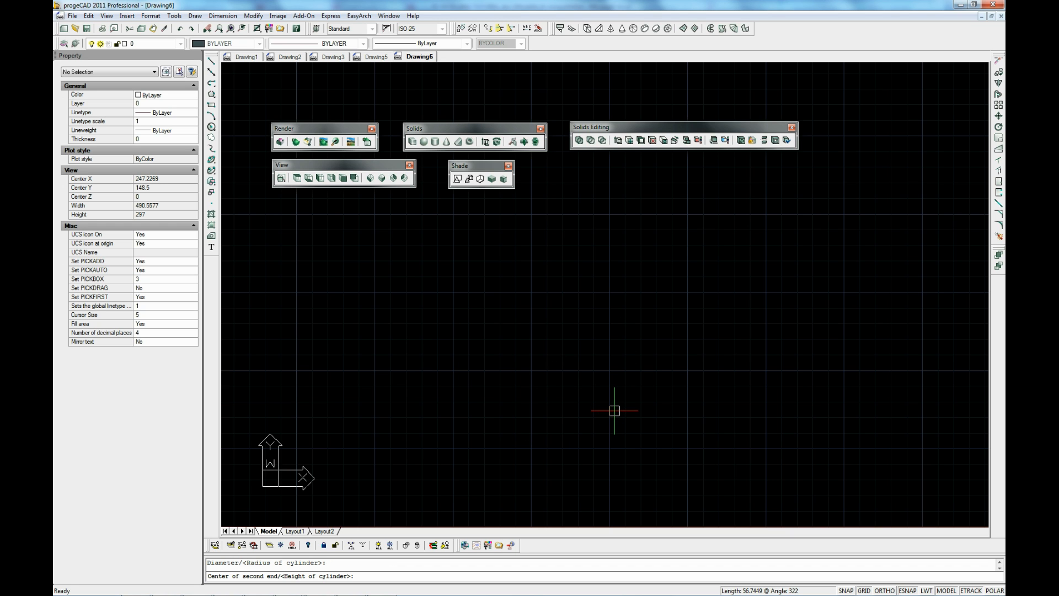
{"action": "type", "text": "5"}
{"action": "key", "text": "Return"}
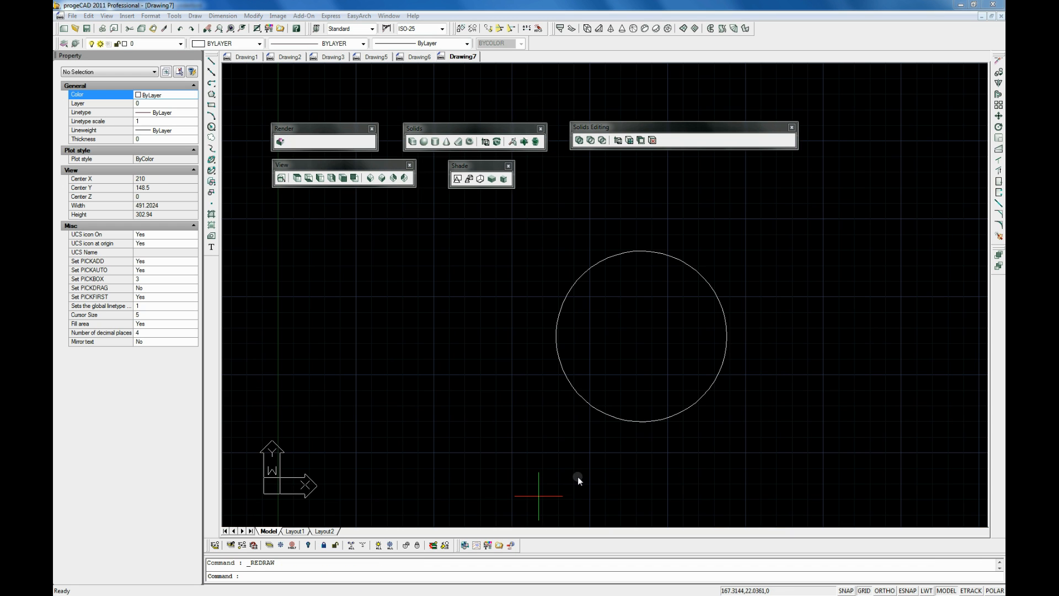
{"action": "middle_click_drag", "start_coordinate": [650, 448], "coordinate": [679, 187], "text": "shift"}
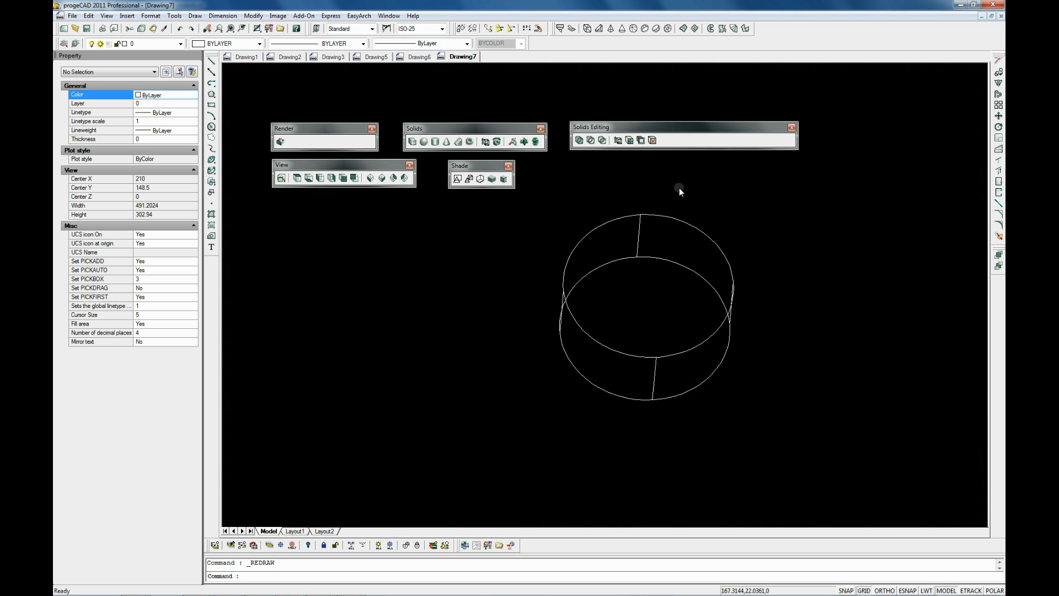
Step: Show the cylinder from the top view and enable the Center entity snap in addition to Endpoint
{"action": "left_click", "coordinate": [298, 178]}
{"action": "scroll", "coordinate": [437, 352], "scroll_direction": "down", "scroll_amount": 2}
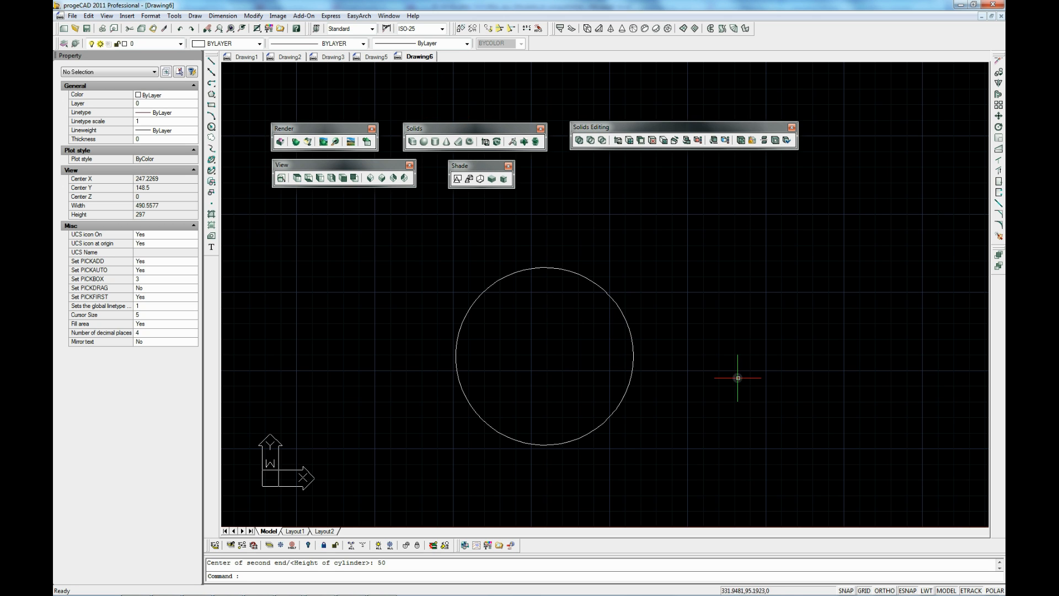
{"action": "right_click", "coordinate": [908, 589]}
{"action": "left_click", "coordinate": [937, 581]}
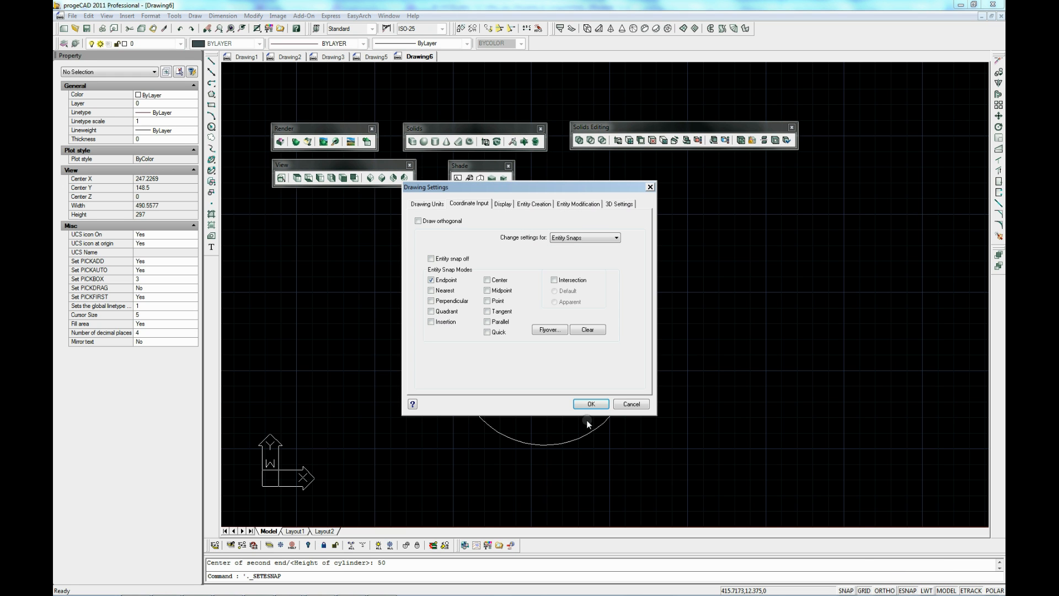
{"action": "left_click", "coordinate": [487, 280]}
{"action": "left_click", "coordinate": [584, 403]}
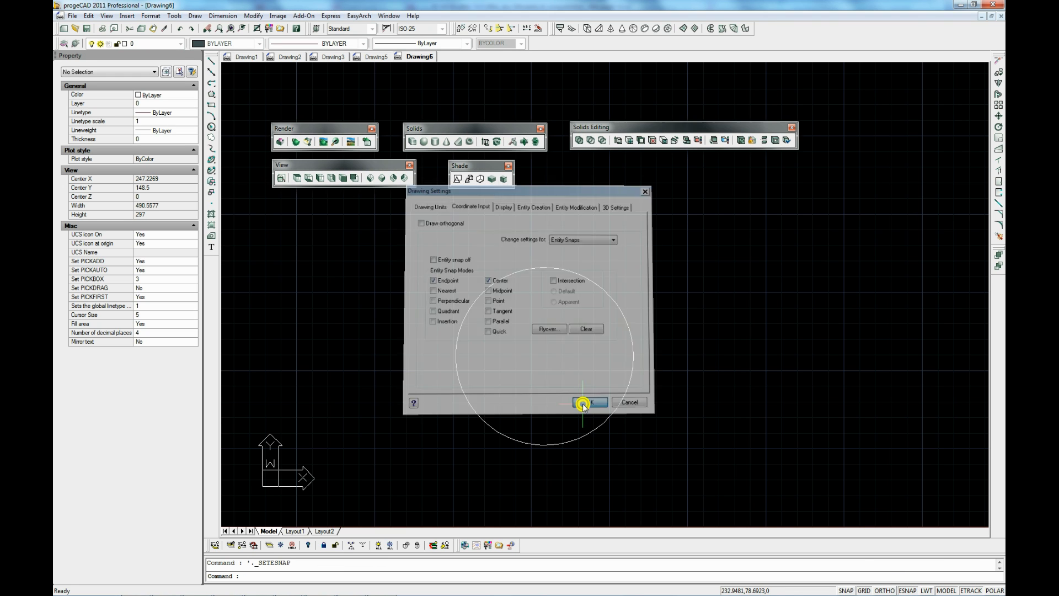
Step: Draw a second solid cylinder concentric with the first, with a radius of about 22 and a height of 100
{"action": "left_click", "coordinate": [433, 141]}
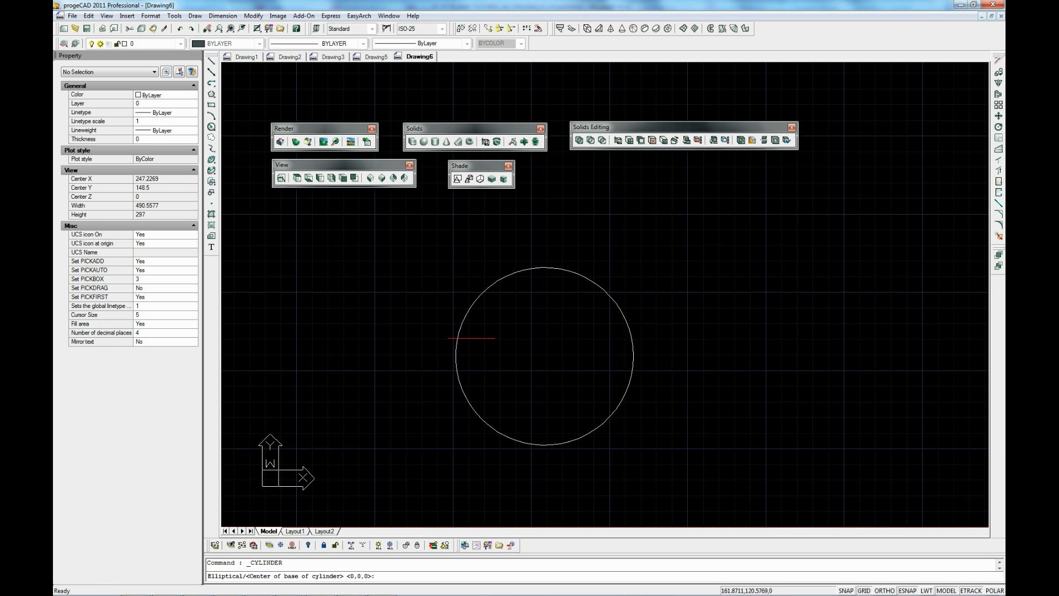
{"action": "left_click", "coordinate": [465, 335]}
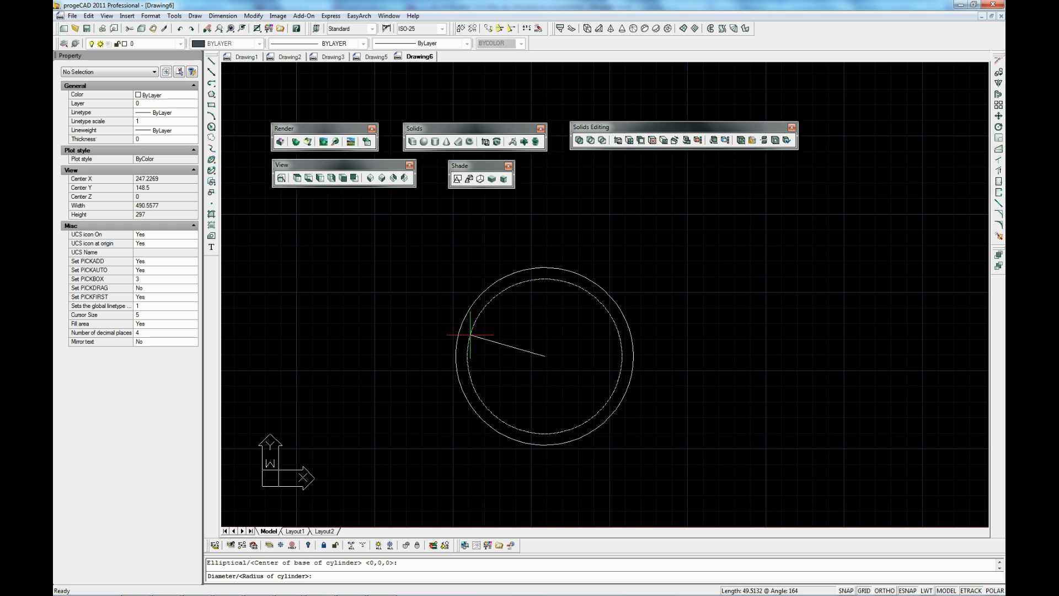
{"action": "left_click", "coordinate": [511, 353]}
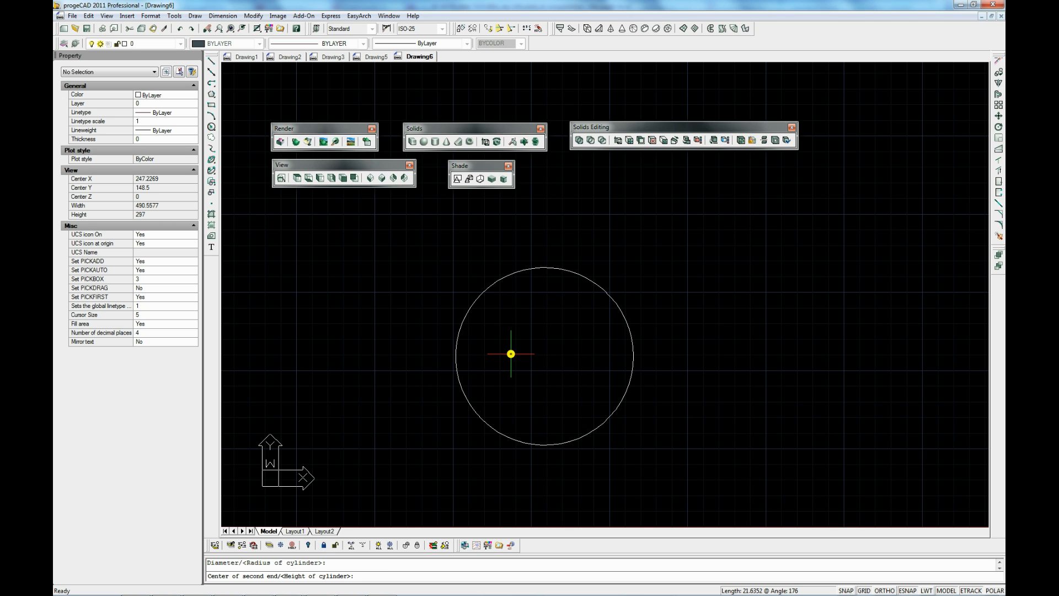
{"action": "key", "text": "Return"}
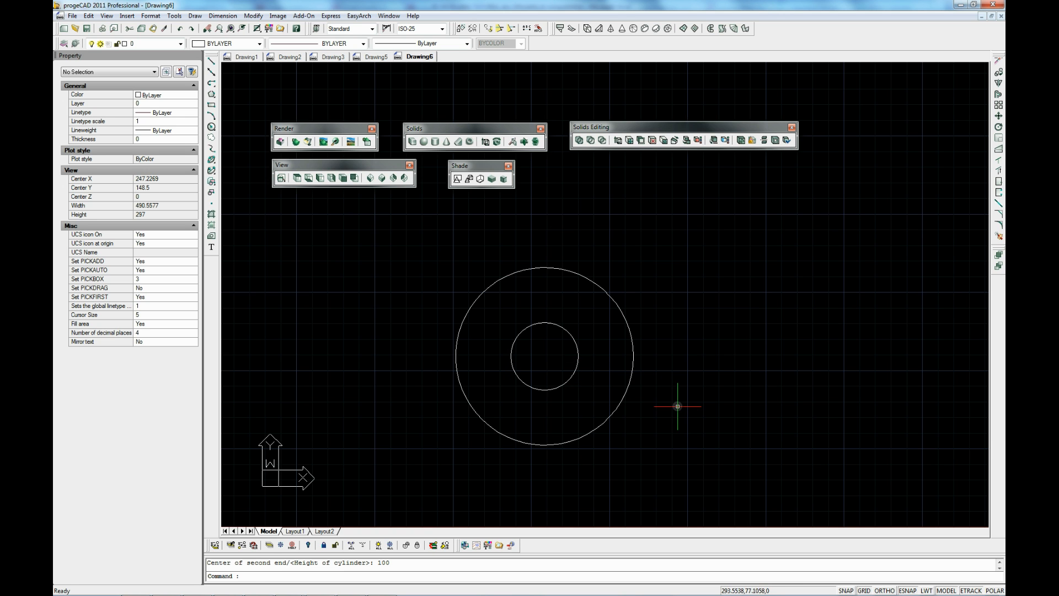
Step: Orbit to a tilted 3D view and shade the two concentric cylinders
{"action": "left_click", "coordinate": [664, 371]}
{"action": "middle_click_drag", "start_coordinate": [657, 413], "coordinate": [676, 206], "text": "shift"}
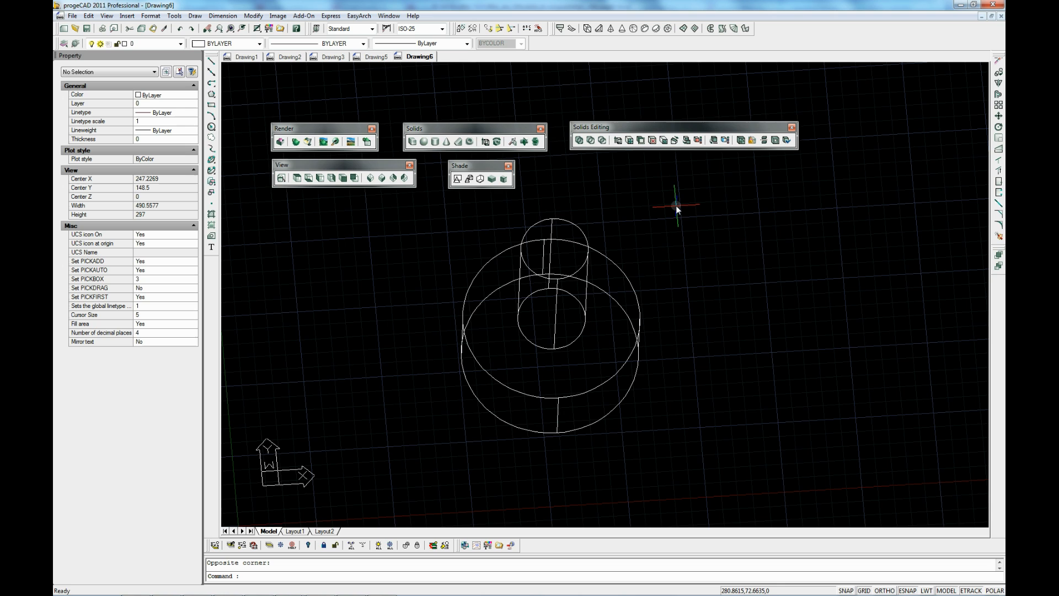
{"action": "left_click", "coordinate": [493, 179]}
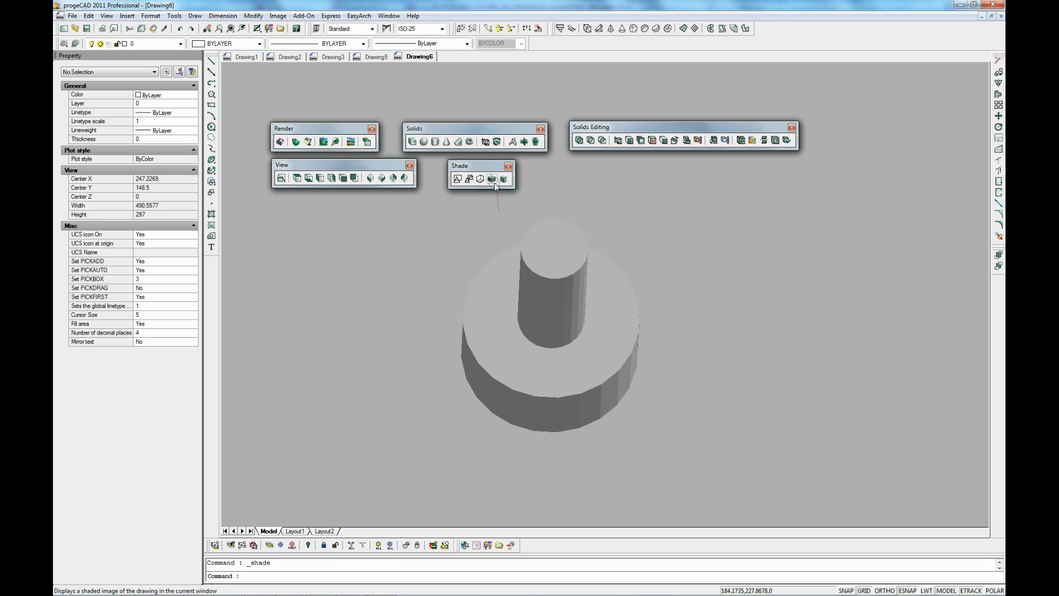
Step: Set the color of both cylinders to Cyan and shade them again
{"action": "left_click", "coordinate": [532, 257]}
{"action": "left_click", "coordinate": [488, 286]}
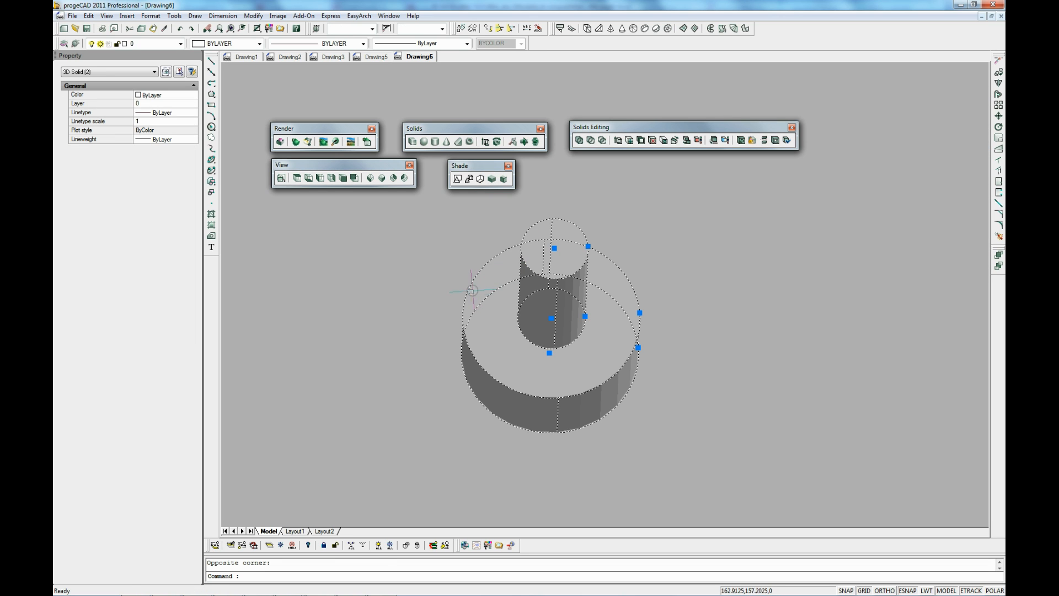
{"action": "left_click", "coordinate": [190, 95]}
{"action": "left_click", "coordinate": [193, 96]}
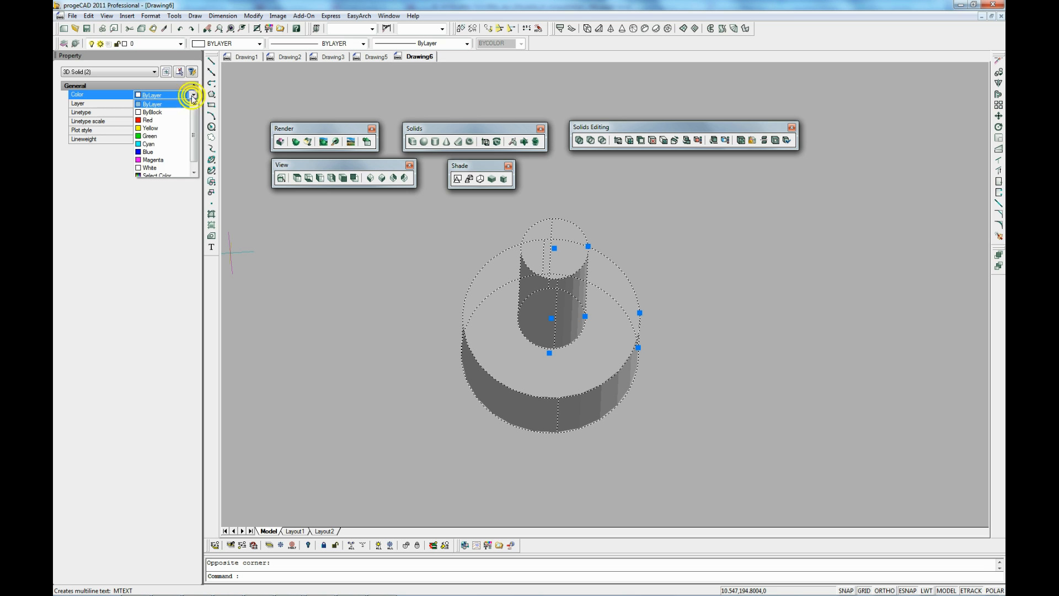
{"action": "left_click", "coordinate": [148, 143]}
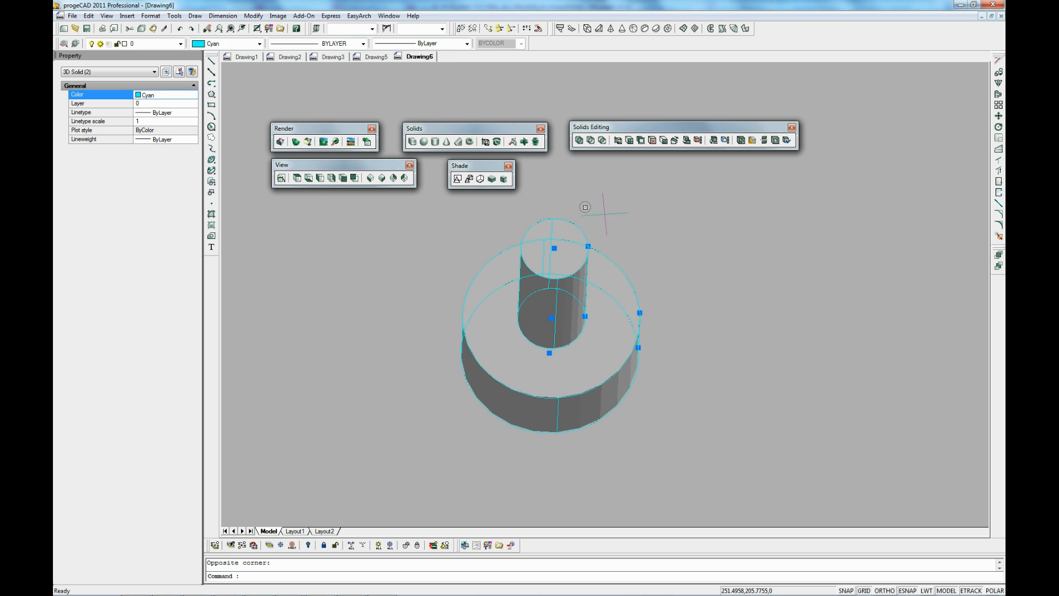
{"action": "left_click", "coordinate": [491, 179]}
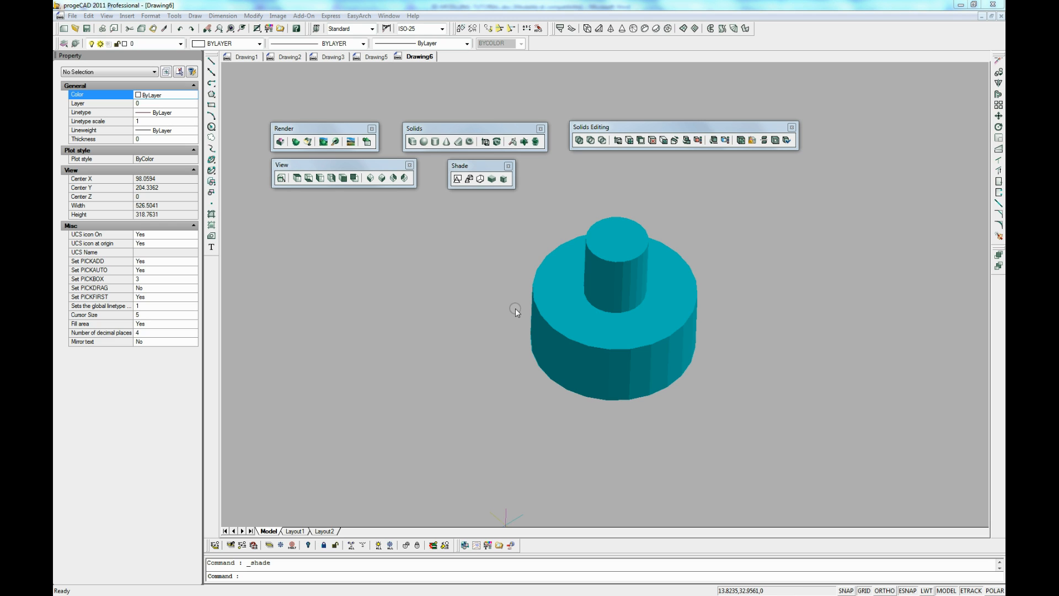
Step: Subtract the tall inner cylinder from the large cylinder and shade the resulting solid
{"action": "left_click", "coordinate": [591, 140]}
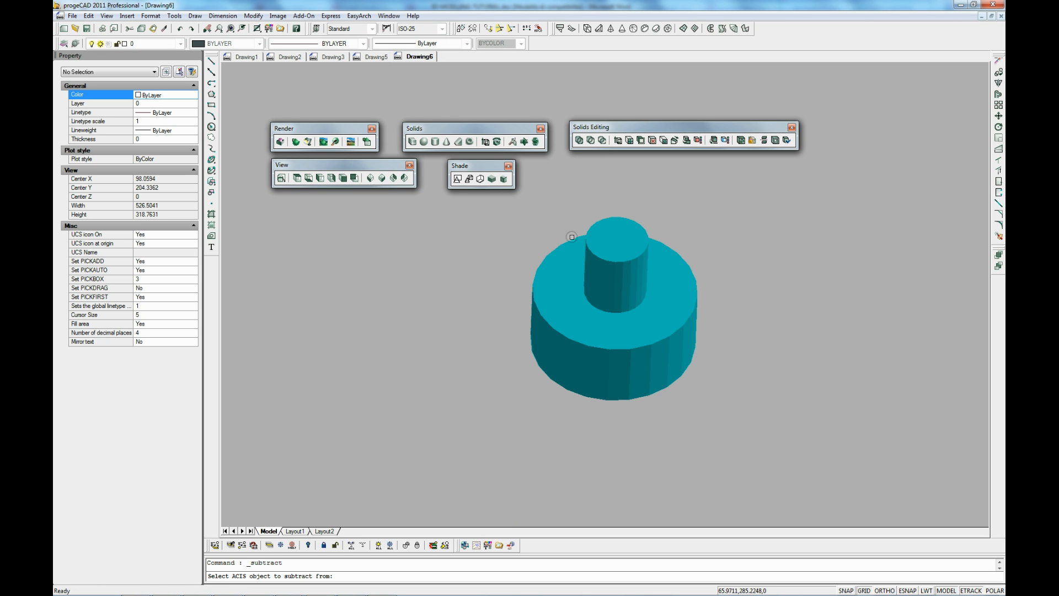
{"action": "left_click", "coordinate": [546, 256]}
{"action": "key", "text": "Return"}
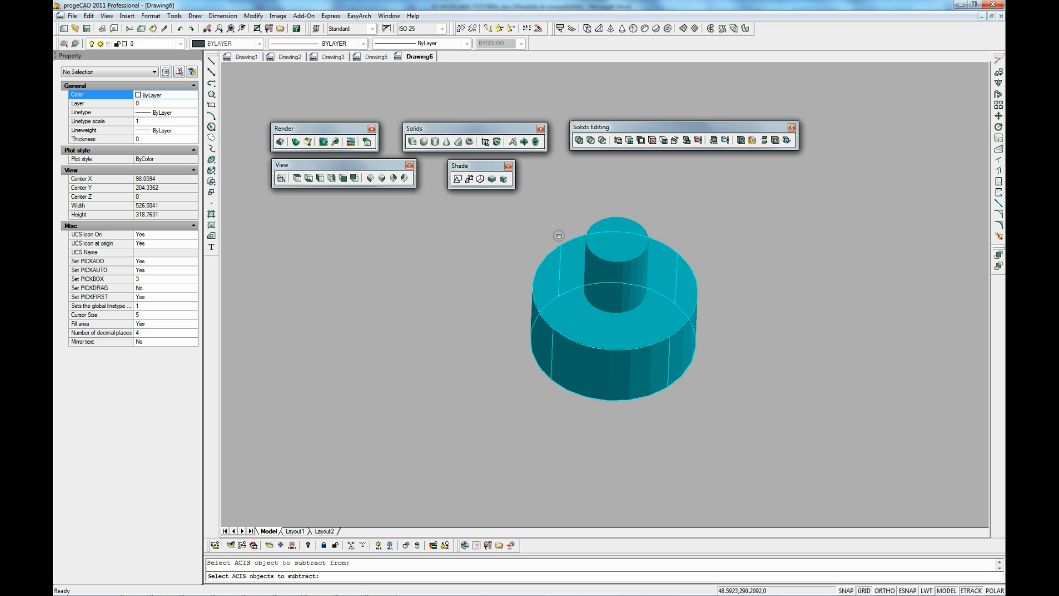
{"action": "left_click", "coordinate": [609, 218]}
{"action": "right_click", "coordinate": [693, 203]}
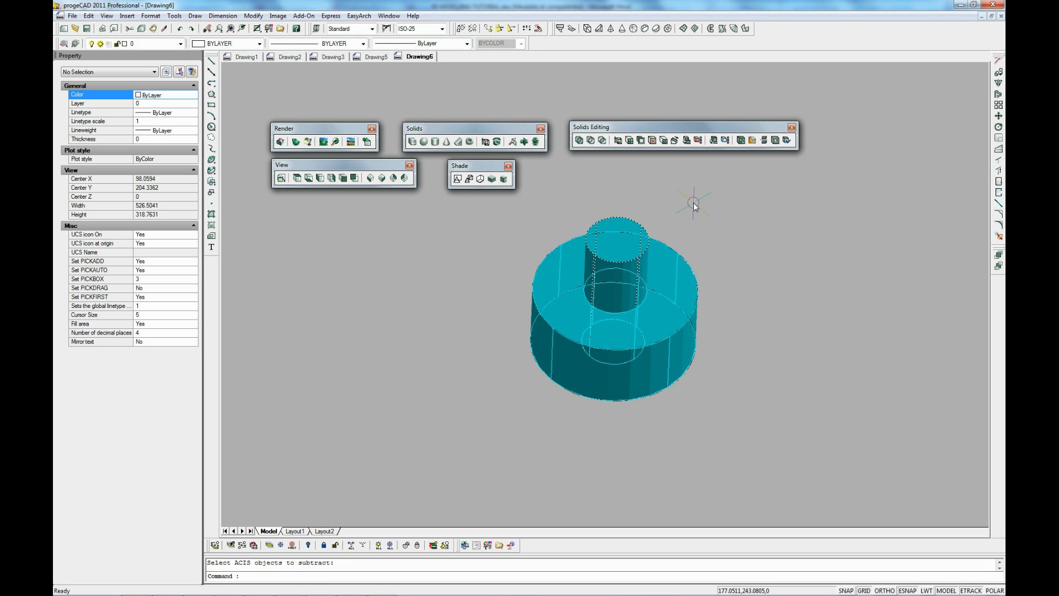
{"action": "left_click", "coordinate": [492, 179]}
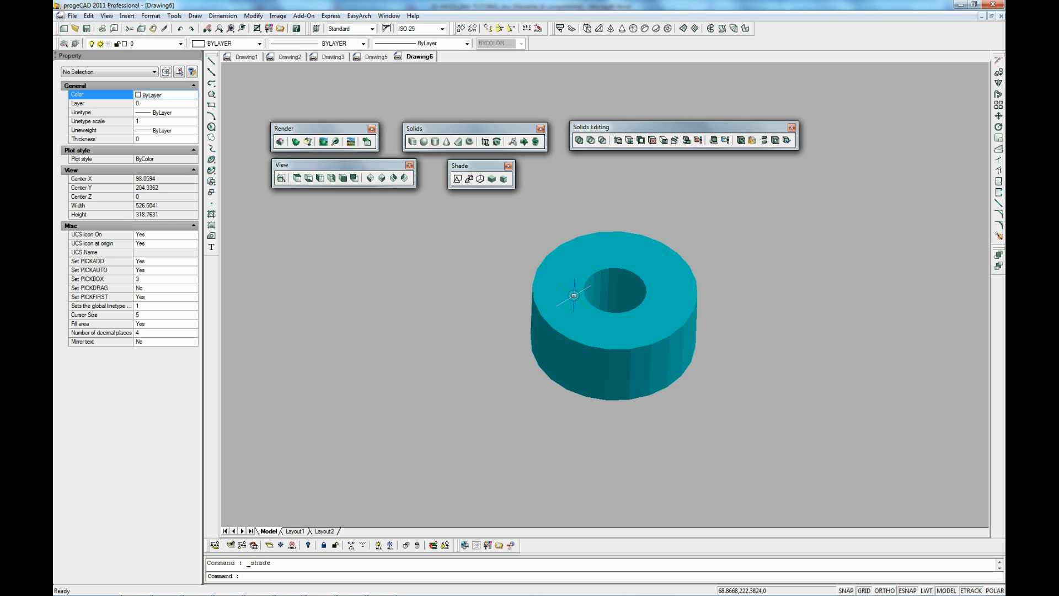
Step: Fillet the outer top edge of the hollow cylinder with a radius of 5 using the Chain option, and shade the result
{"action": "mouse_move", "coordinate": [445, 264]}
{"action": "middle_mouse_down", "text": "shift"}
{"action": "mouse_move", "coordinate": [457, 331]}
{"action": "mouse_move", "coordinate": [604, 392]}
{"action": "mouse_move", "coordinate": [646, 285]}
{"action": "mouse_move", "coordinate": [517, 309]}
{"action": "mouse_move", "coordinate": [510, 358]}
{"action": "middle_mouse_up", "text": "shift"}
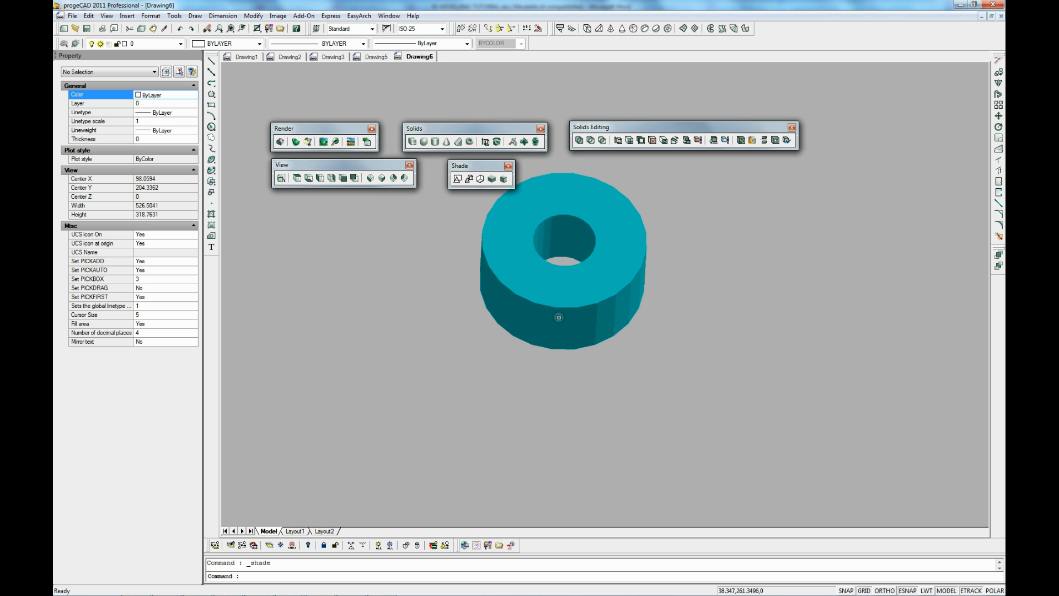
{"action": "middle_click_drag", "start_coordinate": [559, 317], "coordinate": [563, 385]}
{"action": "mouse_move", "coordinate": [459, 291]}
{"action": "middle_mouse_down", "text": "shift"}
{"action": "mouse_move", "coordinate": [509, 380]}
{"action": "mouse_move", "coordinate": [629, 362]}
{"action": "mouse_move", "coordinate": [640, 335]}
{"action": "mouse_move", "coordinate": [572, 291]}
{"action": "mouse_move", "coordinate": [493, 270]}
{"action": "middle_mouse_up", "text": "shift"}
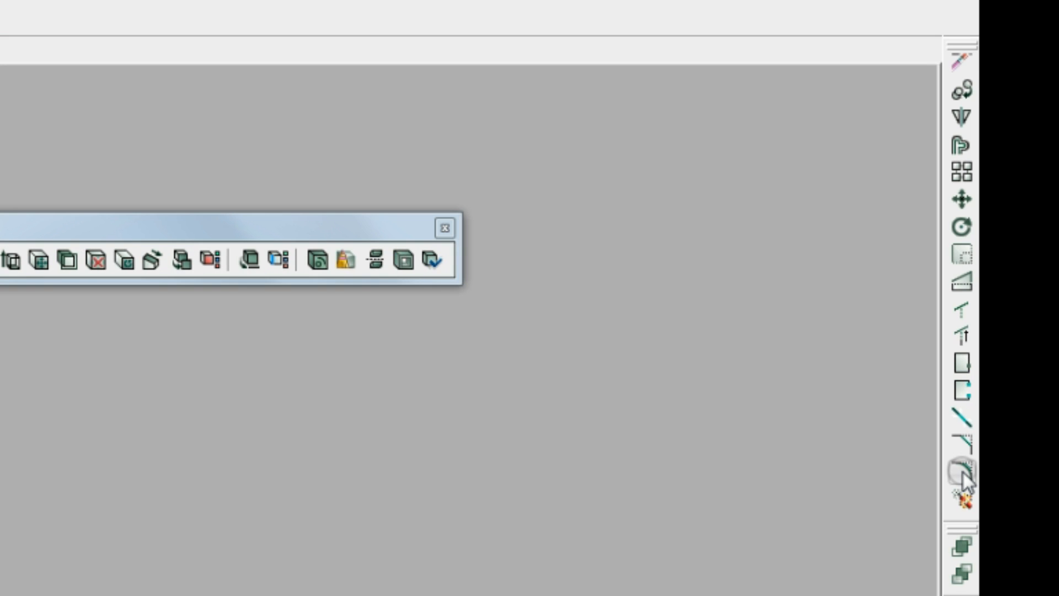
{"action": "left_click", "coordinate": [963, 475]}
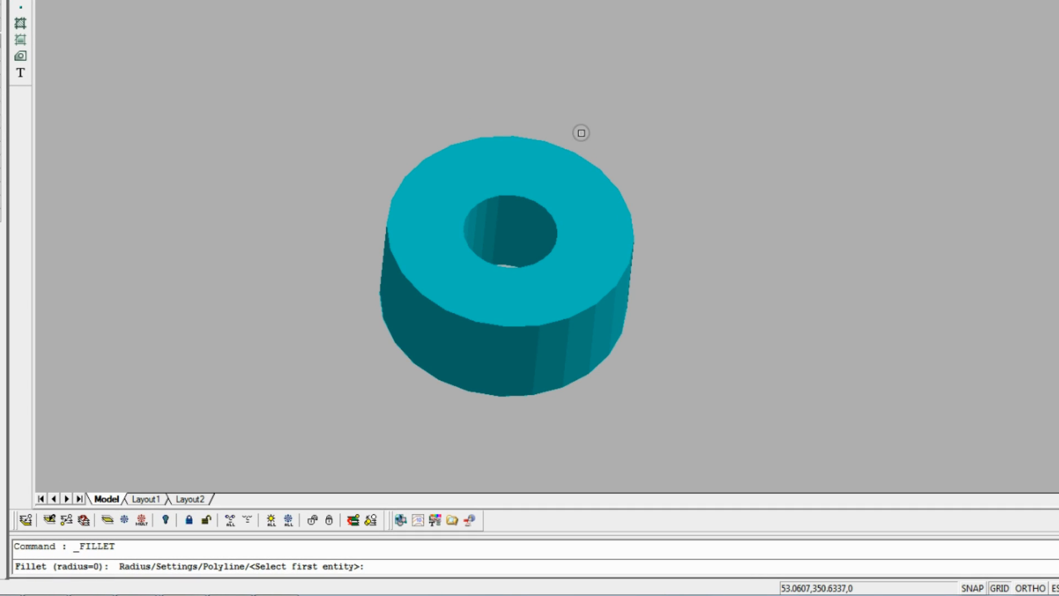
{"action": "left_click", "coordinate": [576, 155]}
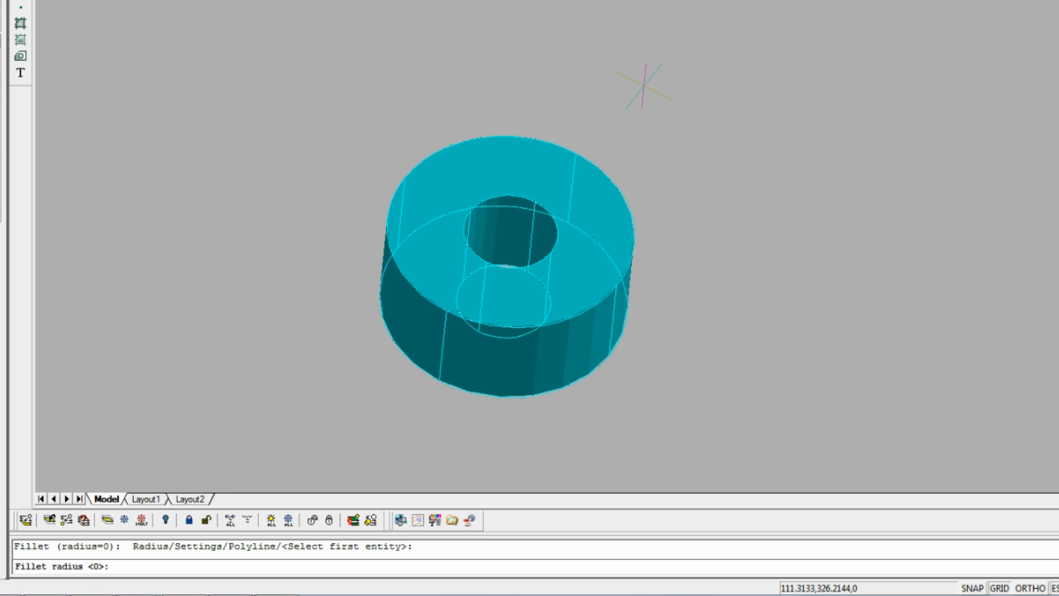
{"action": "type", "text": "5"}
{"action": "key", "text": "Return"}
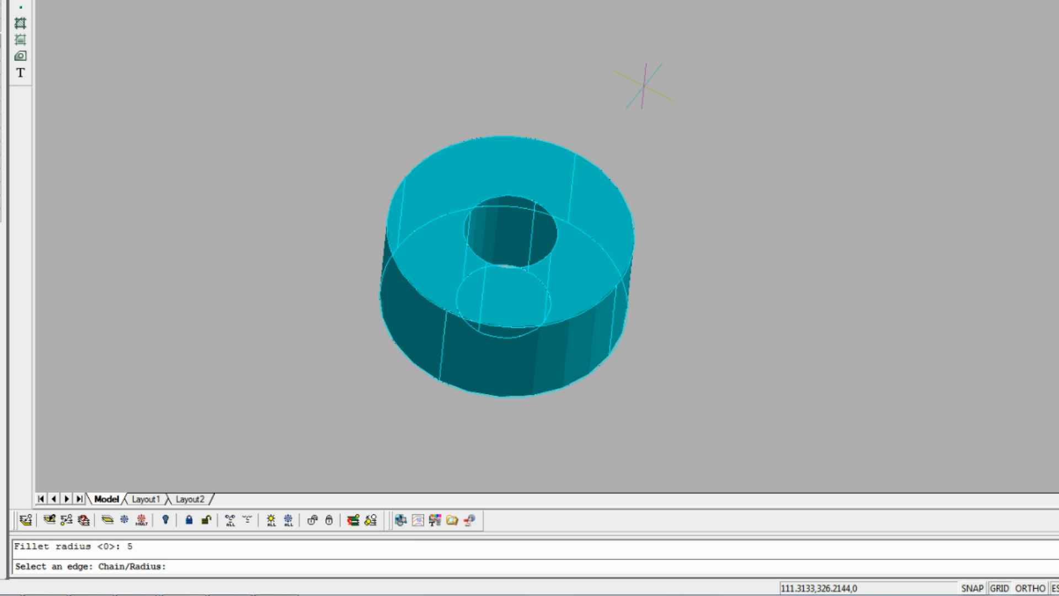
{"action": "type", "text": "c"}
{"action": "key", "text": "Return"}
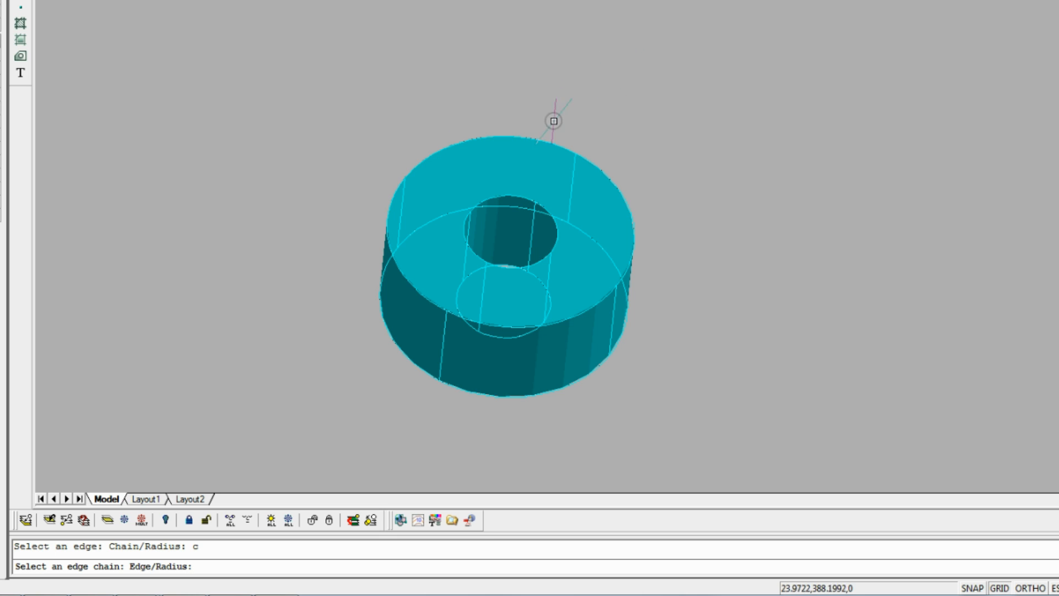
{"action": "left_click", "coordinate": [546, 142]}
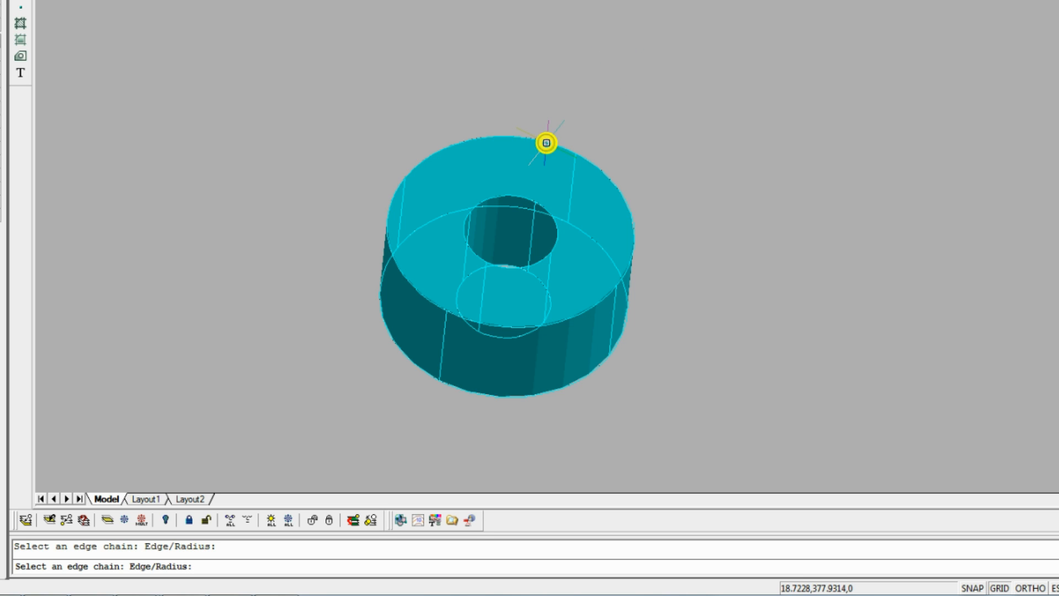
{"action": "left_click", "coordinate": [478, 139]}
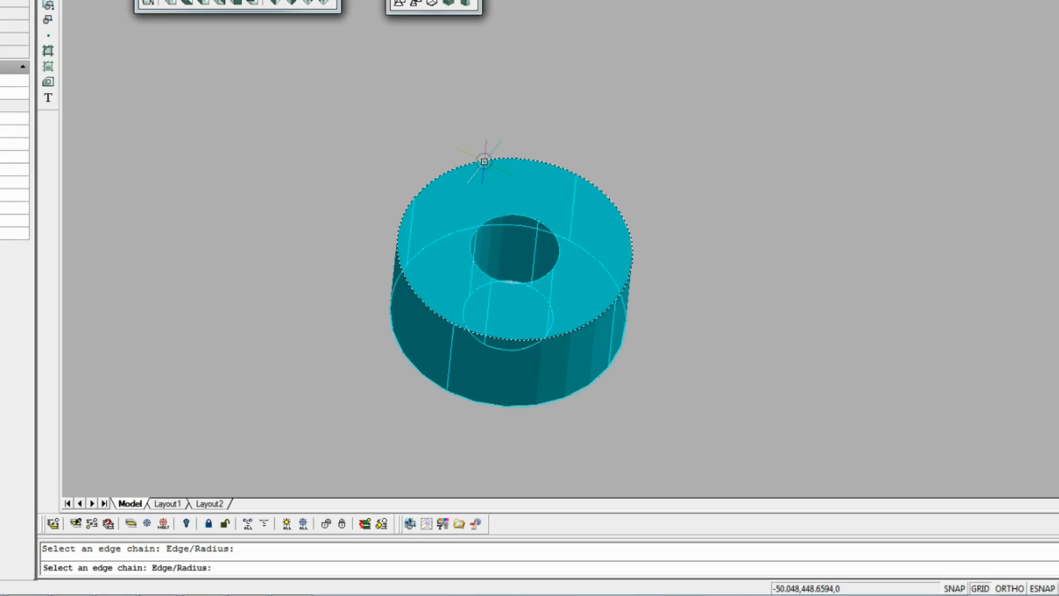
{"action": "key", "text": "Return"}
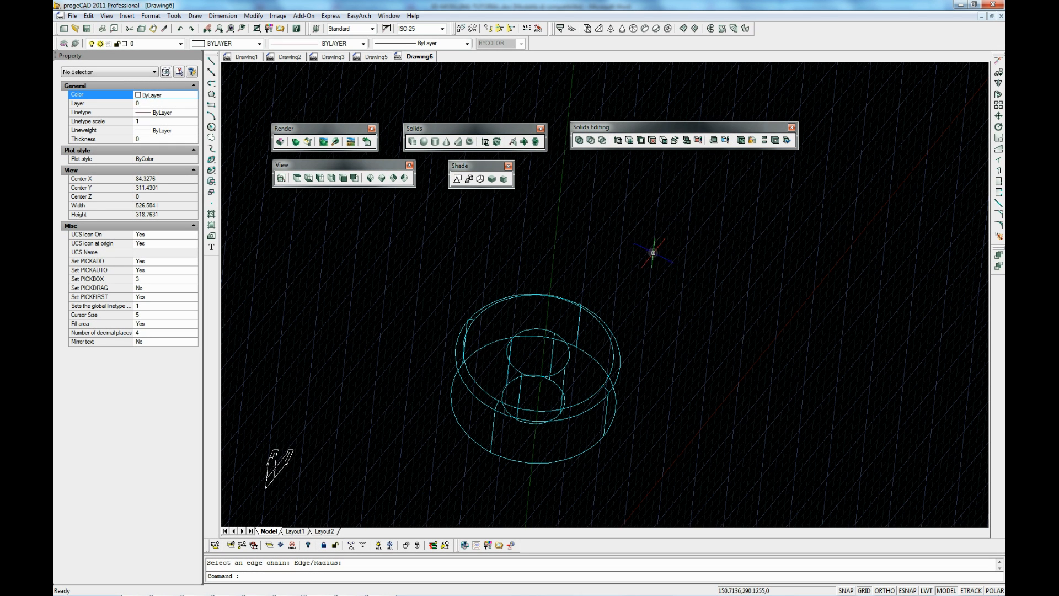
{"action": "left_click", "coordinate": [491, 179]}
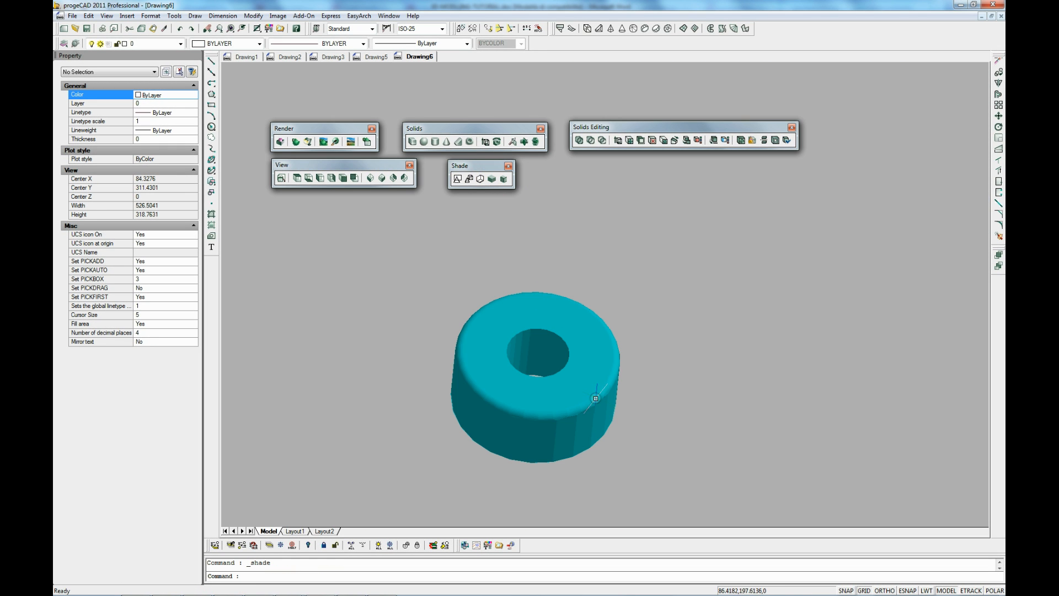
Step: Fillet the top edge of the central hole with a radius of 5 using the Chain option, and shade the solid
{"action": "scroll", "coordinate": [591, 413], "scroll_direction": "up", "scroll_amount": 2}
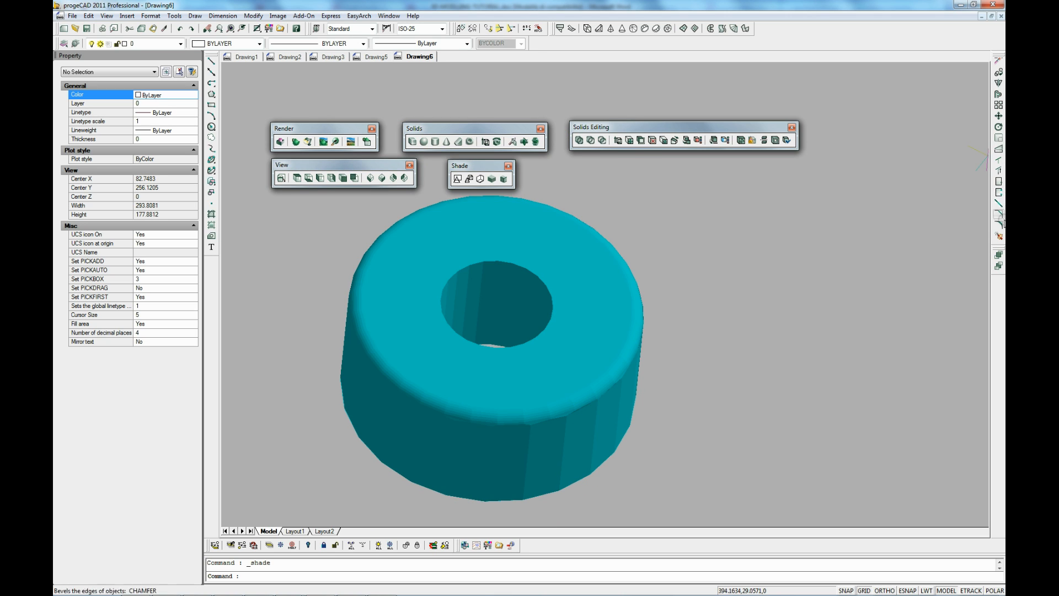
{"action": "left_click", "coordinate": [999, 225]}
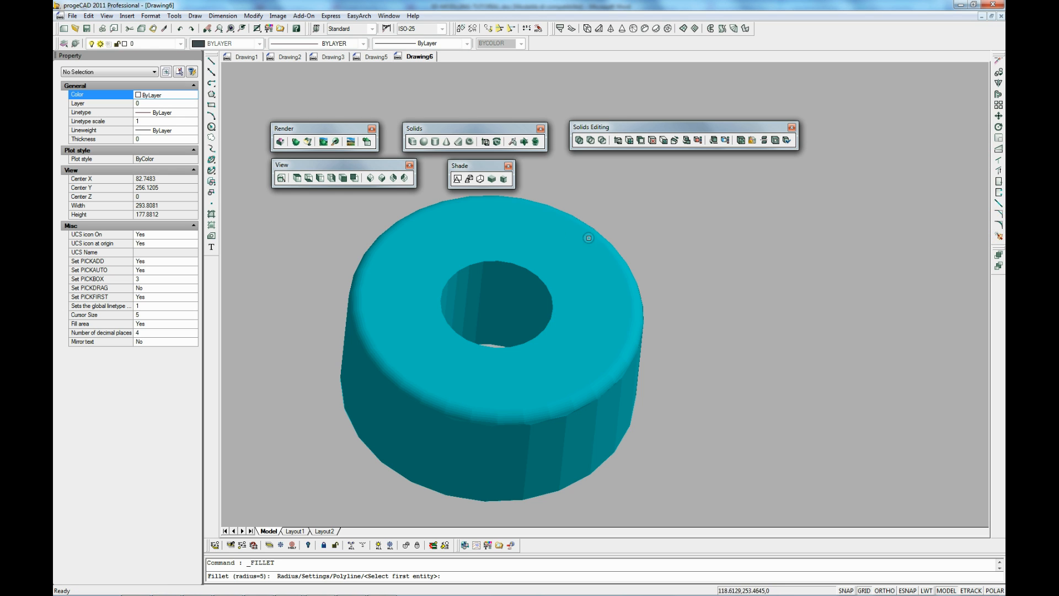
{"action": "left_click", "coordinate": [515, 253]}
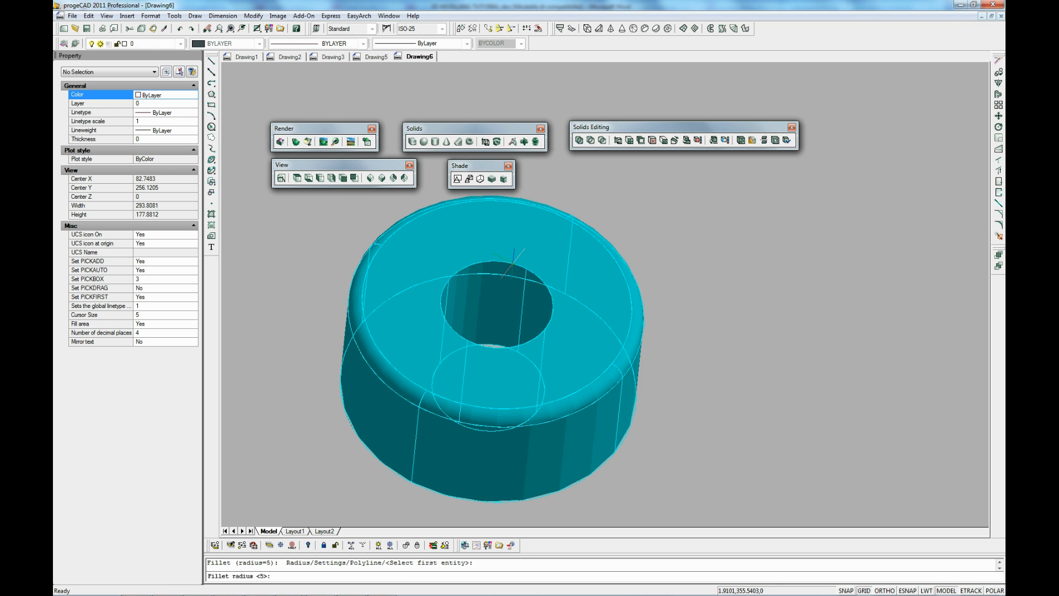
{"action": "key", "text": "Return"}
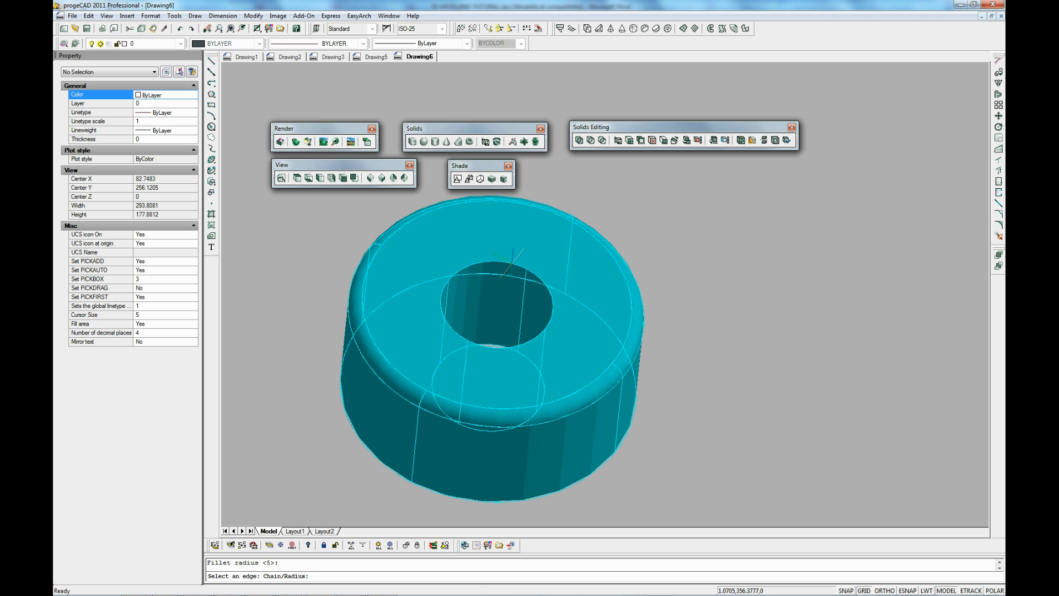
{"action": "key", "text": "Return"}
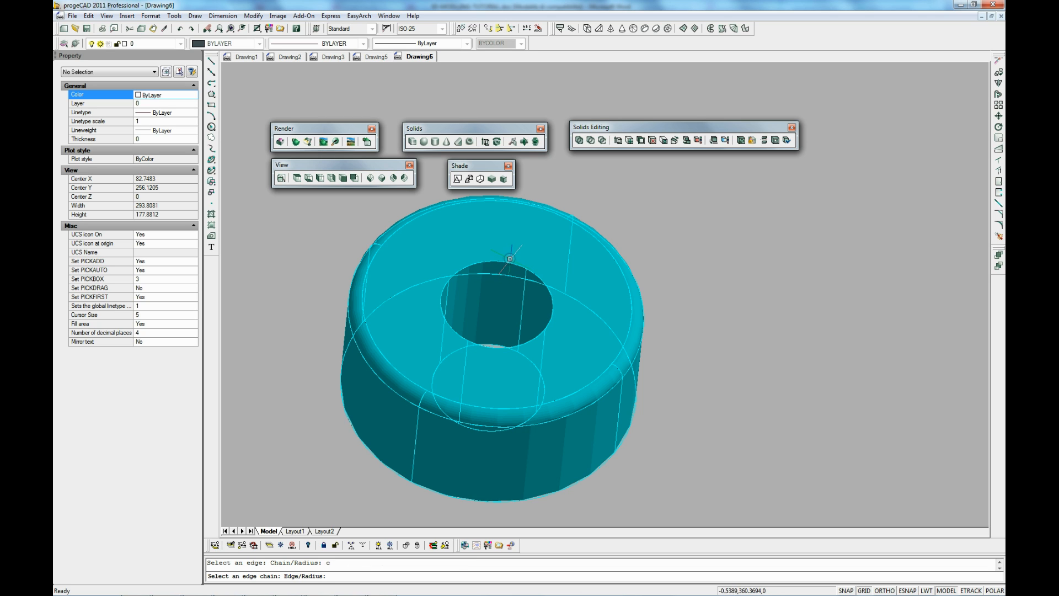
{"action": "left_click", "coordinate": [492, 262]}
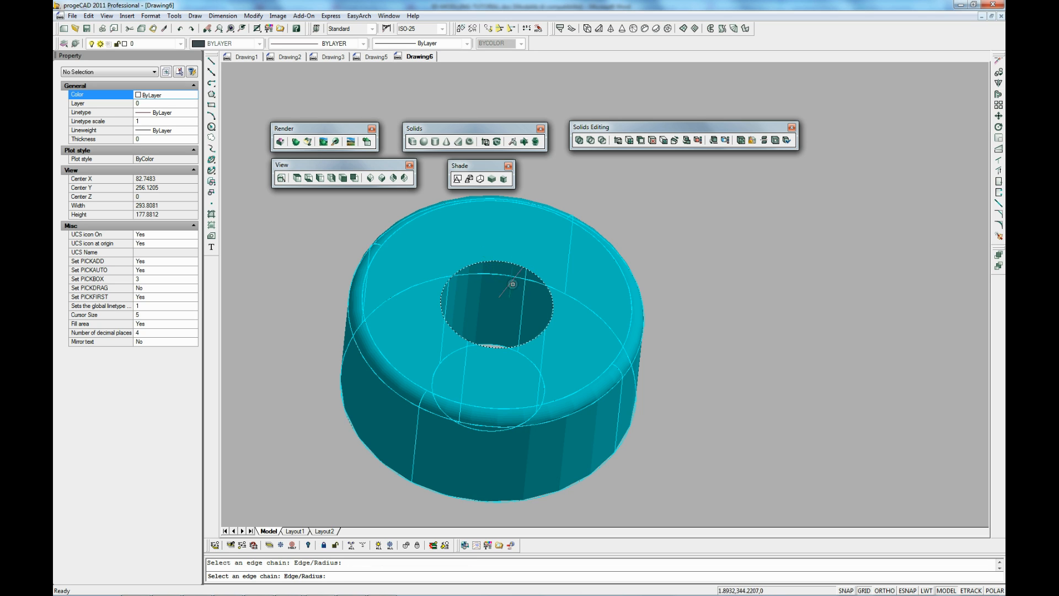
{"action": "key", "text": "Return"}
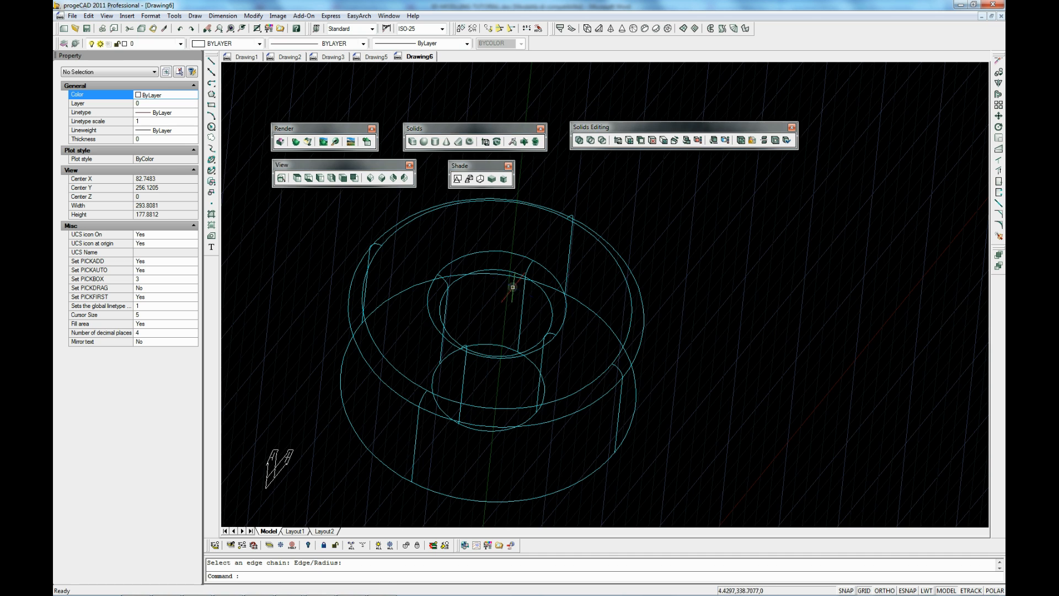
{"action": "left_click", "coordinate": [491, 179]}
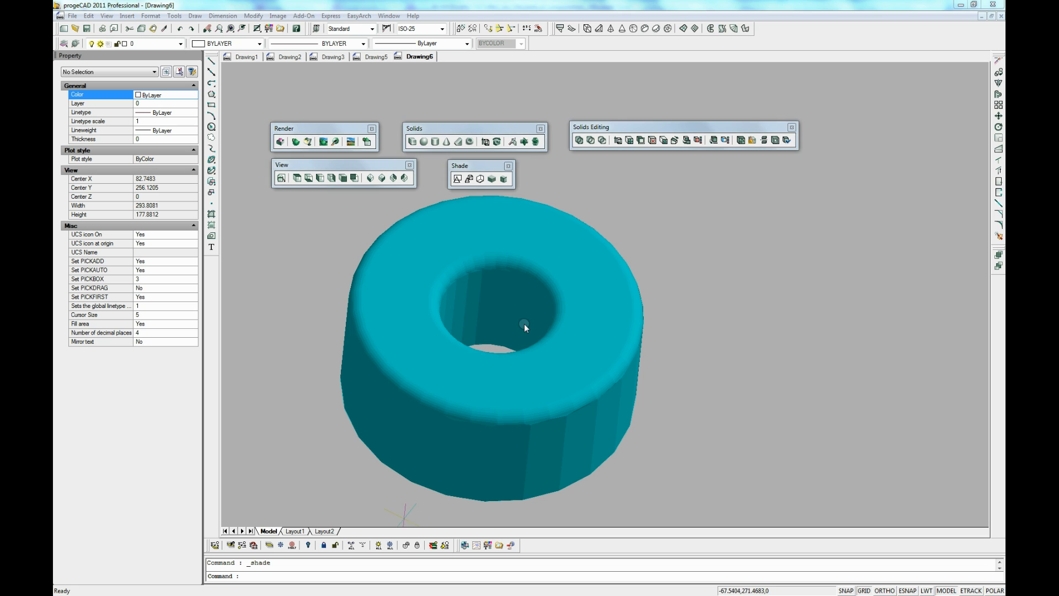
Step: Shell the filleted hollow cylinder with an offset distance of 5, removing its flat ring-shaped bottom face
{"action": "left_click", "coordinate": [756, 253]}
{"action": "left_click", "coordinate": [672, 320]}
{"action": "scroll", "coordinate": [677, 322], "scroll_direction": "down", "scroll_amount": 4}
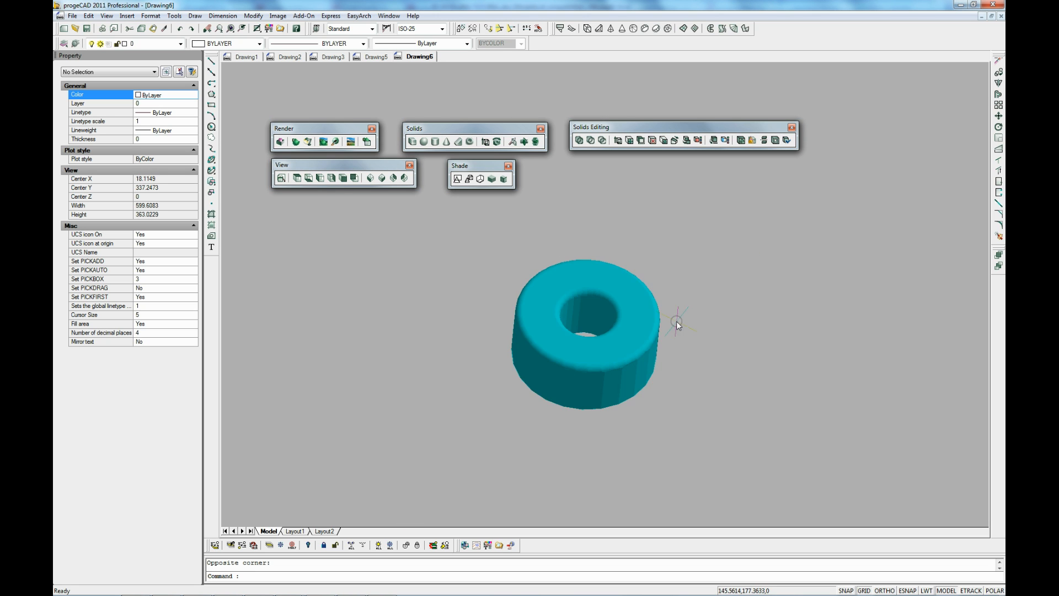
{"action": "mouse_move", "coordinate": [543, 422]}
{"action": "middle_mouse_down", "text": "shift"}
{"action": "mouse_move", "coordinate": [636, 324]}
{"action": "mouse_move", "coordinate": [798, 437]}
{"action": "middle_mouse_up", "text": "shift"}
{"action": "mouse_move", "coordinate": [392, 428]}
{"action": "middle_mouse_down", "text": "shift"}
{"action": "mouse_move", "coordinate": [505, 372]}
{"action": "mouse_move", "coordinate": [444, 421]}
{"action": "middle_mouse_up", "text": "shift"}
{"action": "mouse_move", "coordinate": [325, 451]}
{"action": "middle_mouse_down"}
{"action": "mouse_move", "coordinate": [600, 327]}
{"action": "mouse_move", "coordinate": [585, 345]}
{"action": "middle_mouse_up"}
{"action": "scroll", "coordinate": [586, 345], "scroll_direction": "up", "scroll_amount": 2}
{"action": "scroll", "coordinate": [585, 344], "scroll_direction": "up", "scroll_amount": 2}
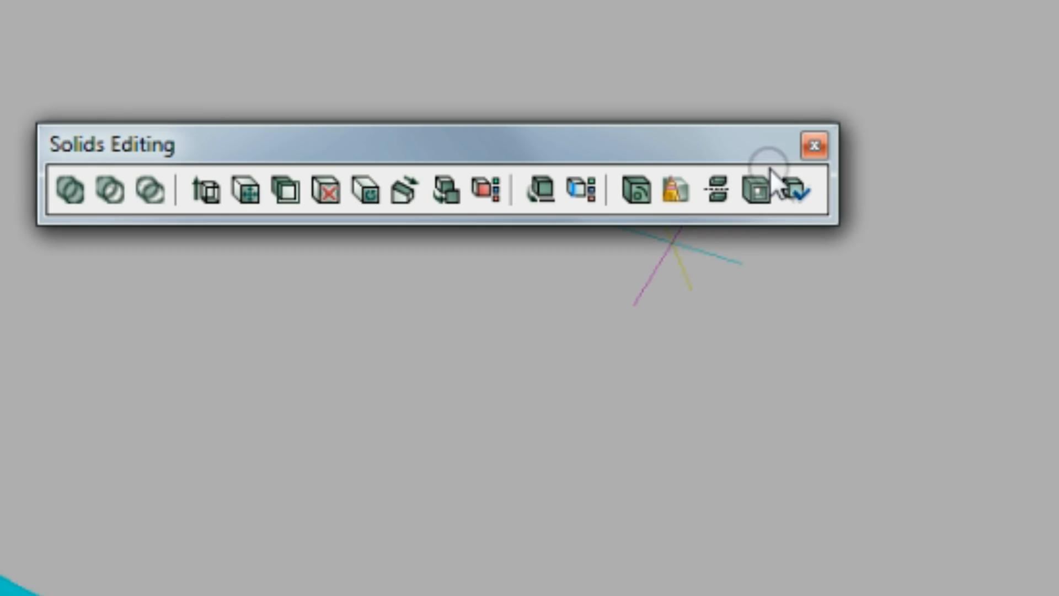
{"action": "left_click", "coordinate": [760, 196]}
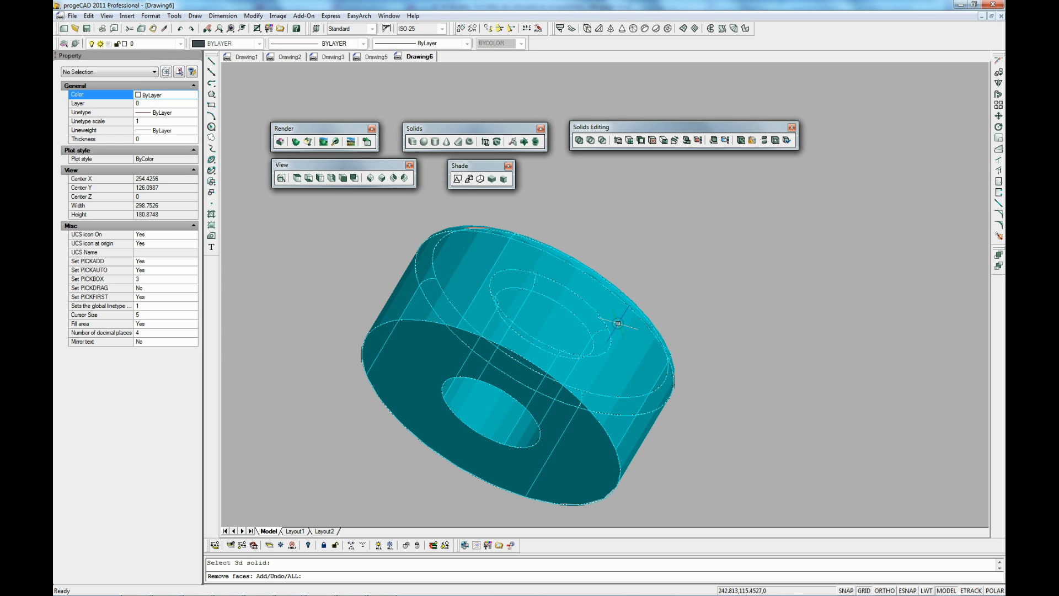
{"action": "left_click", "coordinate": [394, 392]}
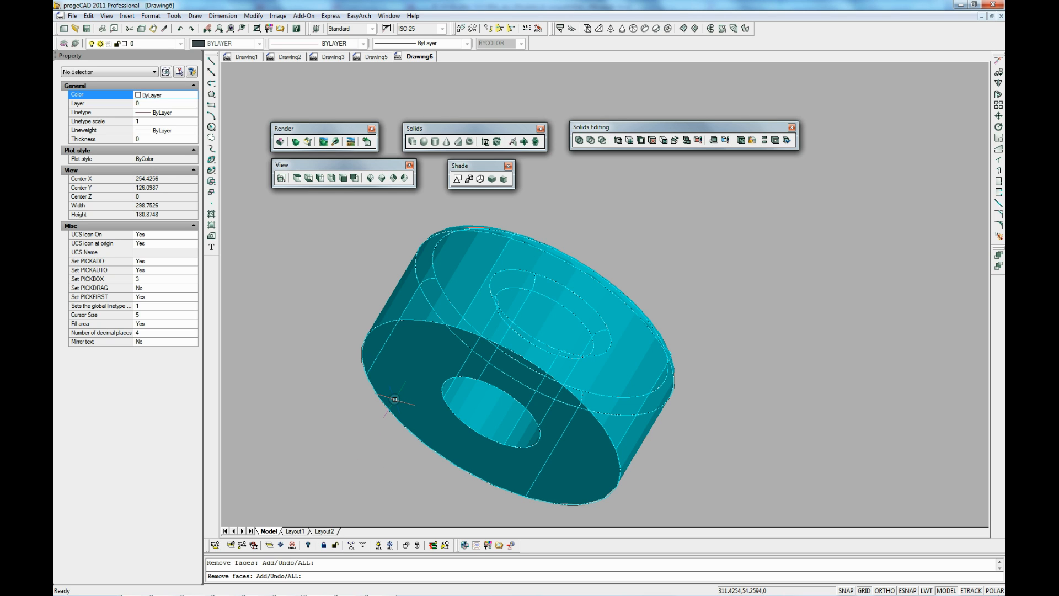
{"action": "key", "text": "Return"}
{"action": "type", "text": "5"}
{"action": "key", "text": "Return"}
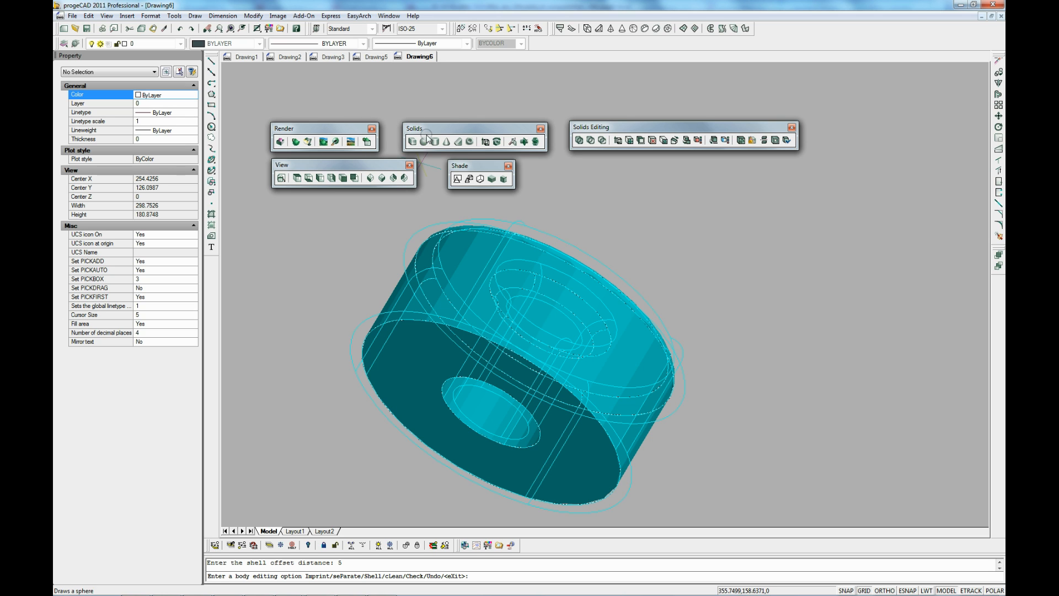
Step: Shade the shelled solid, turn its open underside into view, and render it
{"action": "left_click", "coordinate": [478, 177]}
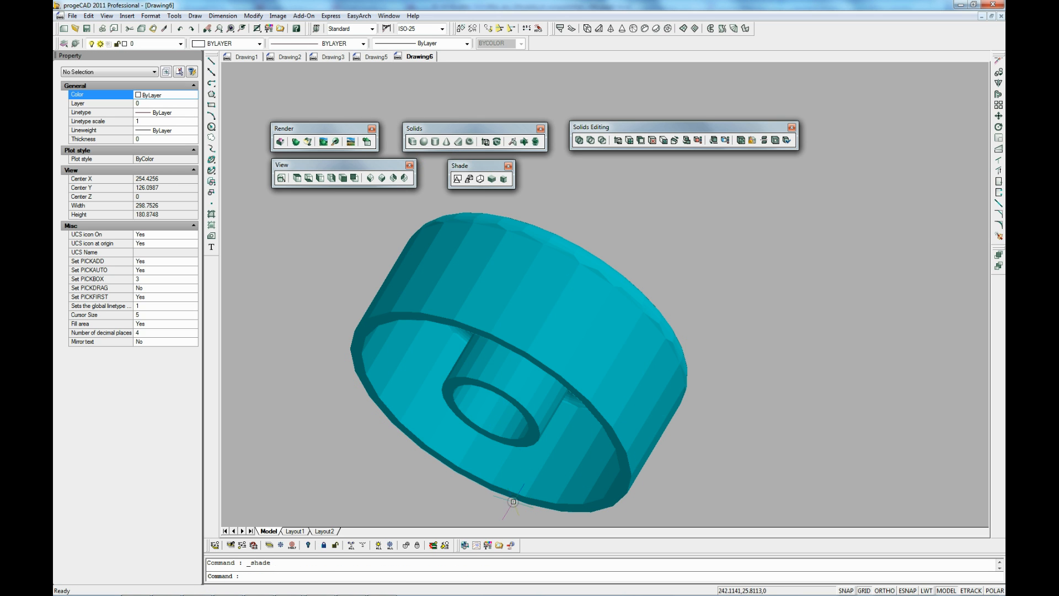
{"action": "mouse_move", "coordinate": [456, 490]}
{"action": "middle_mouse_down", "text": "shift"}
{"action": "mouse_move", "coordinate": [759, 276]}
{"action": "mouse_move", "coordinate": [773, 424]}
{"action": "mouse_move", "coordinate": [664, 442]}
{"action": "middle_mouse_up", "text": "shift"}
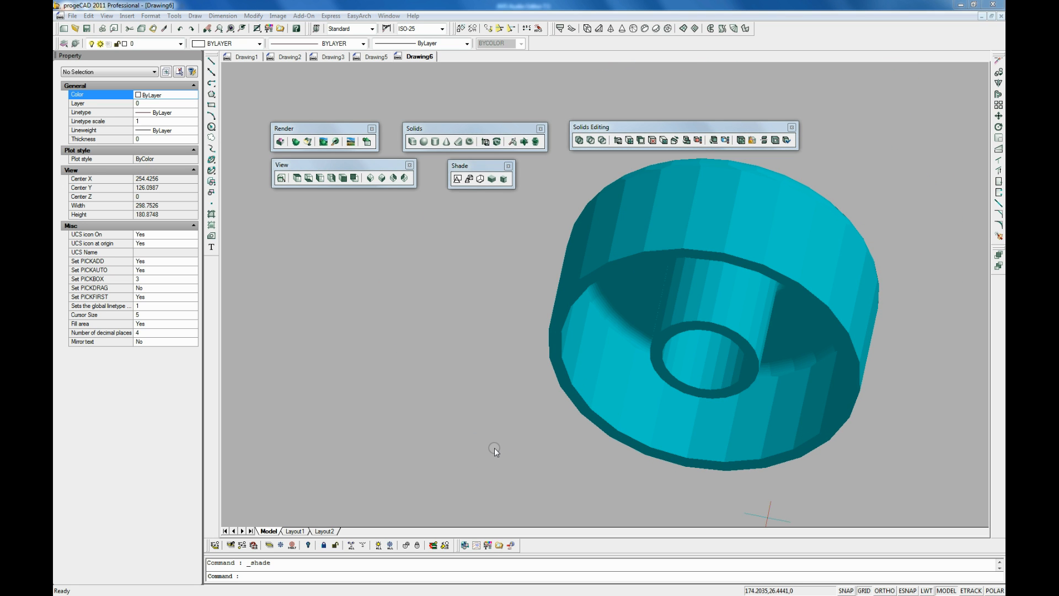
{"action": "left_click", "coordinate": [298, 142]}
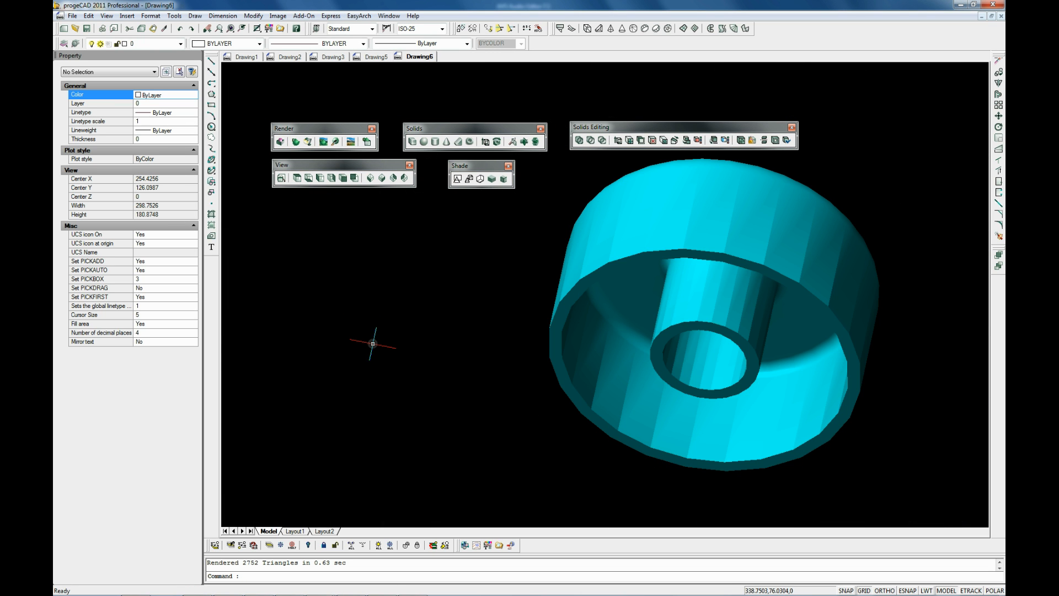